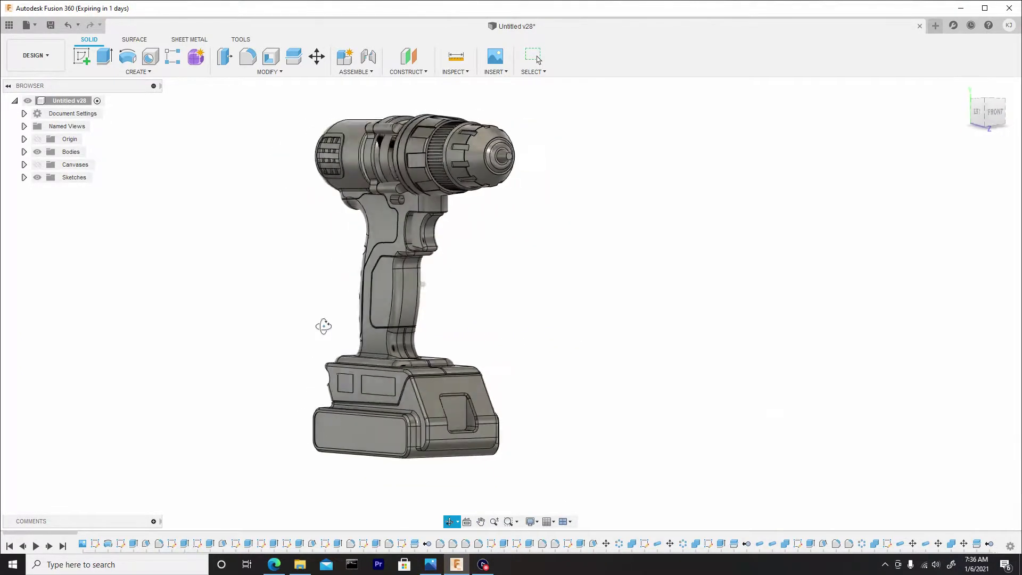
Start a sketch on the inner back face of the recess at the front of the drill's battery base
middle_click_drag(517, 323, 541, 335, "shift")
scroll(400, 424, "up", 5)
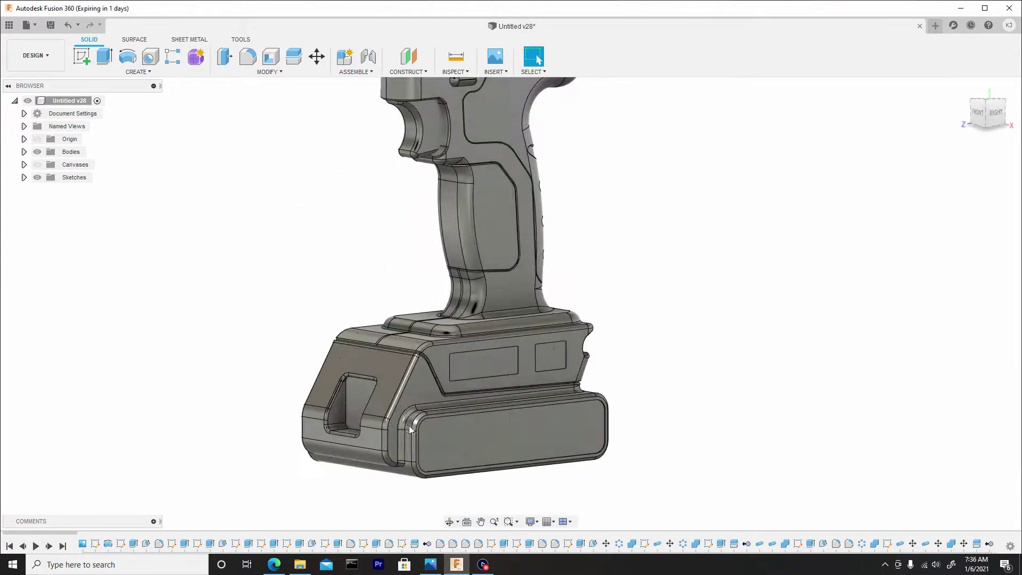
scroll(373, 383, "down", 2)
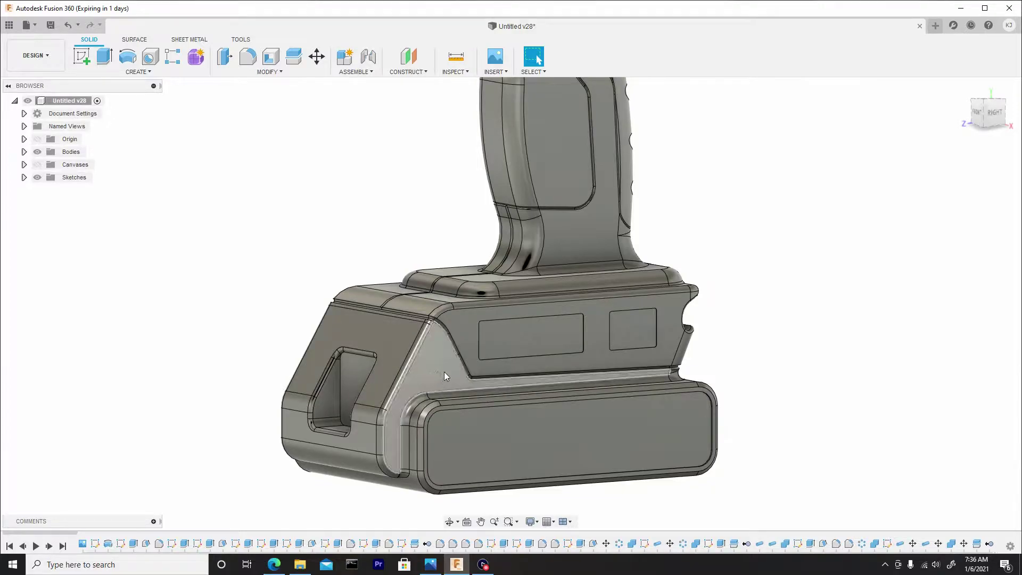
scroll(455, 372, "down", 1)
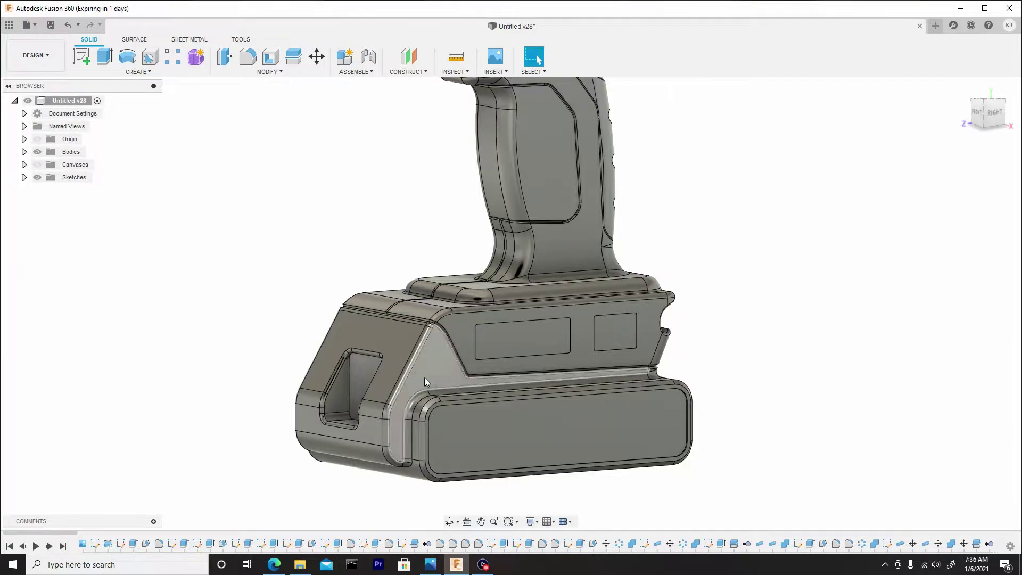
left_click(360, 375)
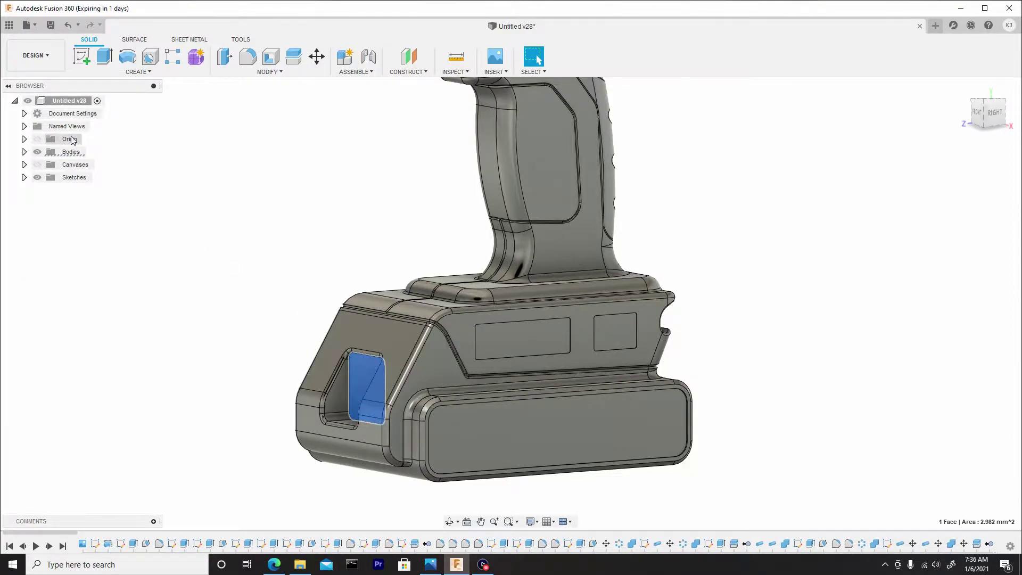
left_click(81, 59)
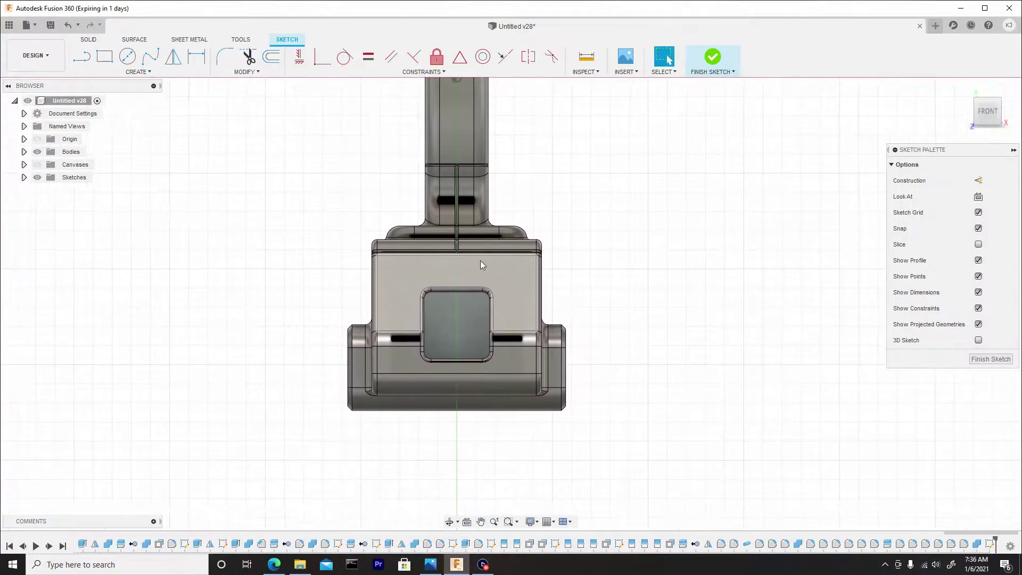
Draw a rectangle about 1.08 mm tall from the centreline near the recess's upper edge, and move its outer edge close to the side wall
left_click(108, 53)
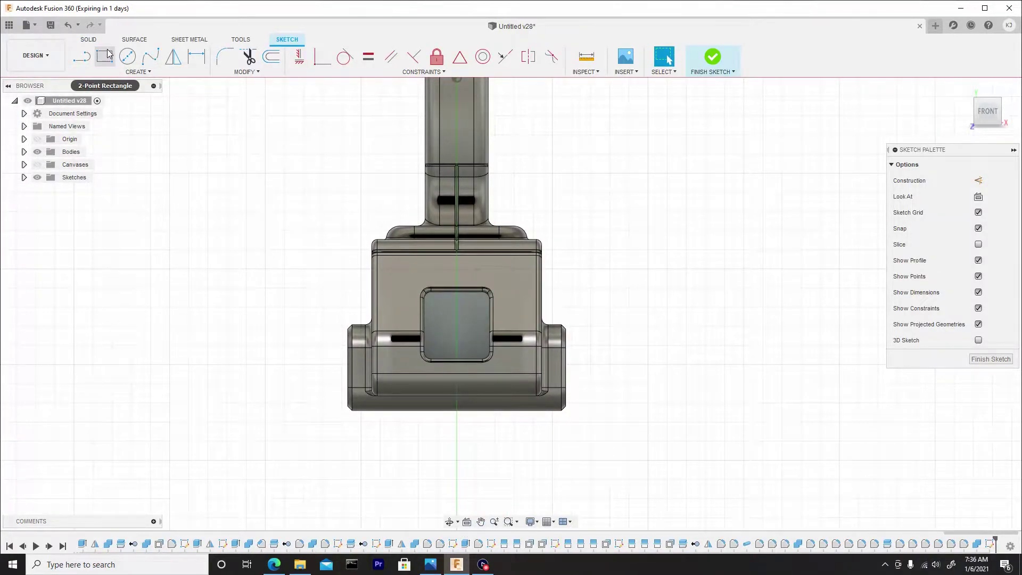
scroll(458, 296, "up", 5)
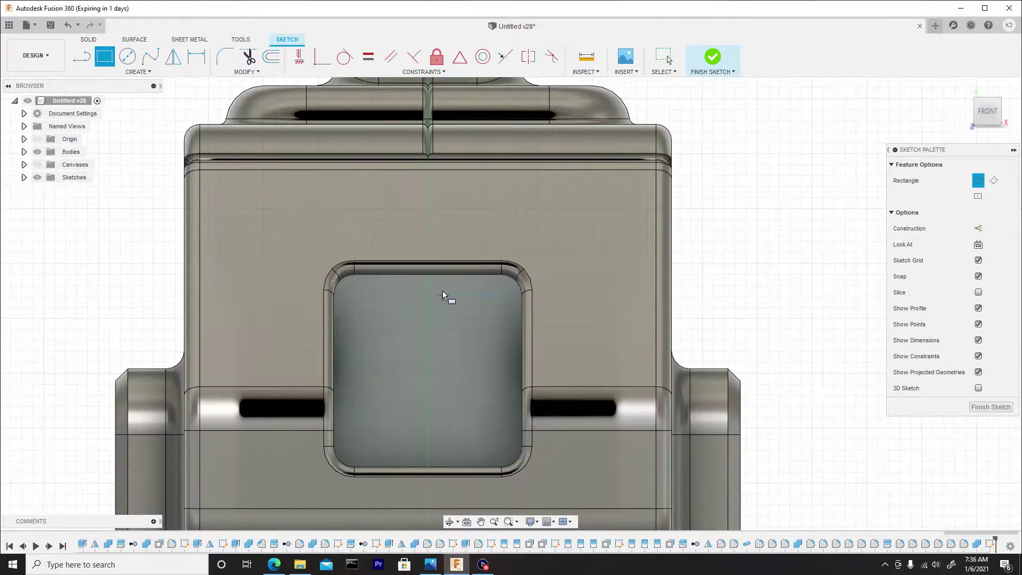
scroll(437, 290, "up", 2)
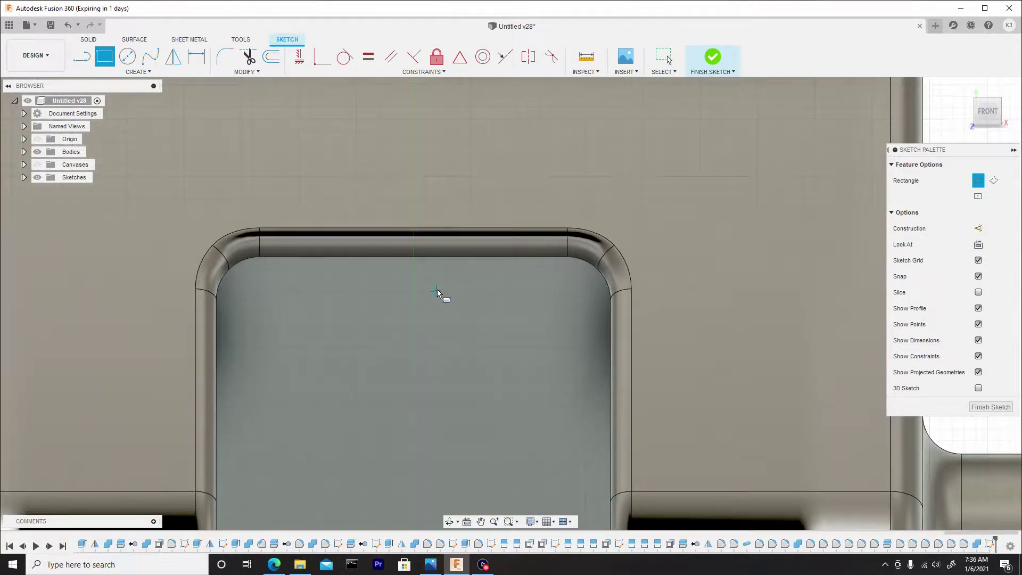
left_click(413, 261)
scroll(458, 295, "down", 3)
scroll(464, 302, "down", 2)
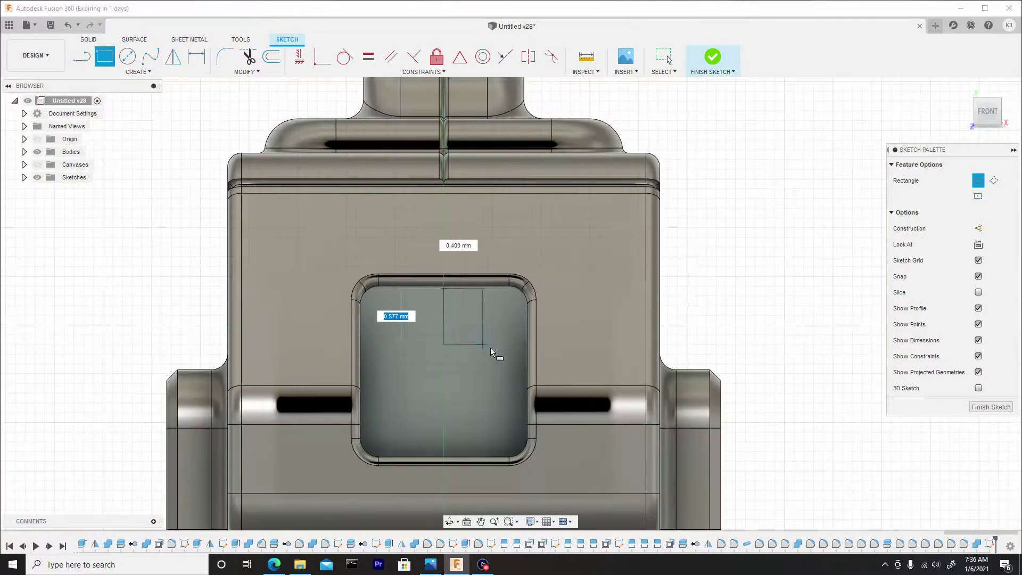
left_click(525, 394)
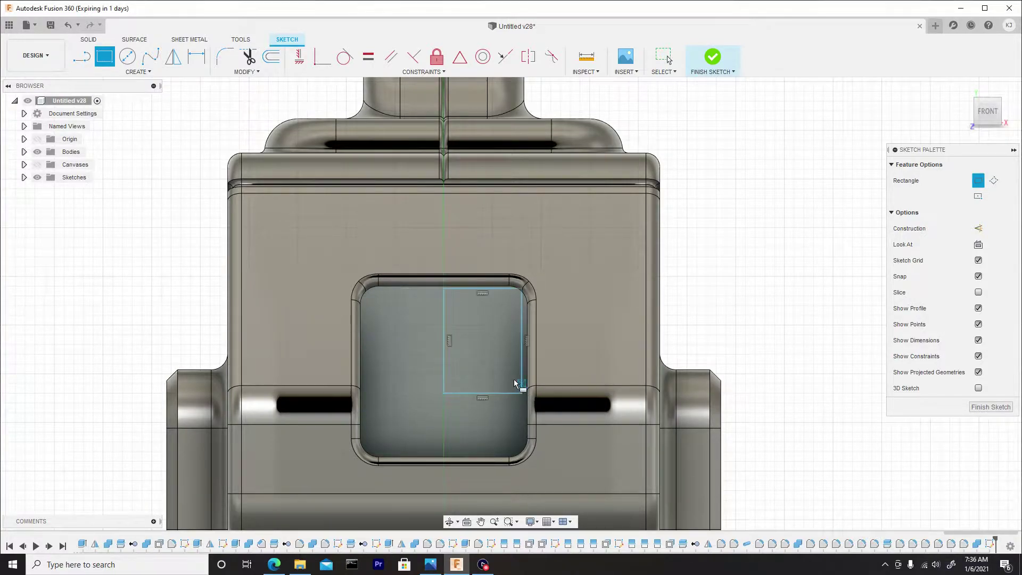
scroll(519, 381, "up", 3)
right_click(529, 377)
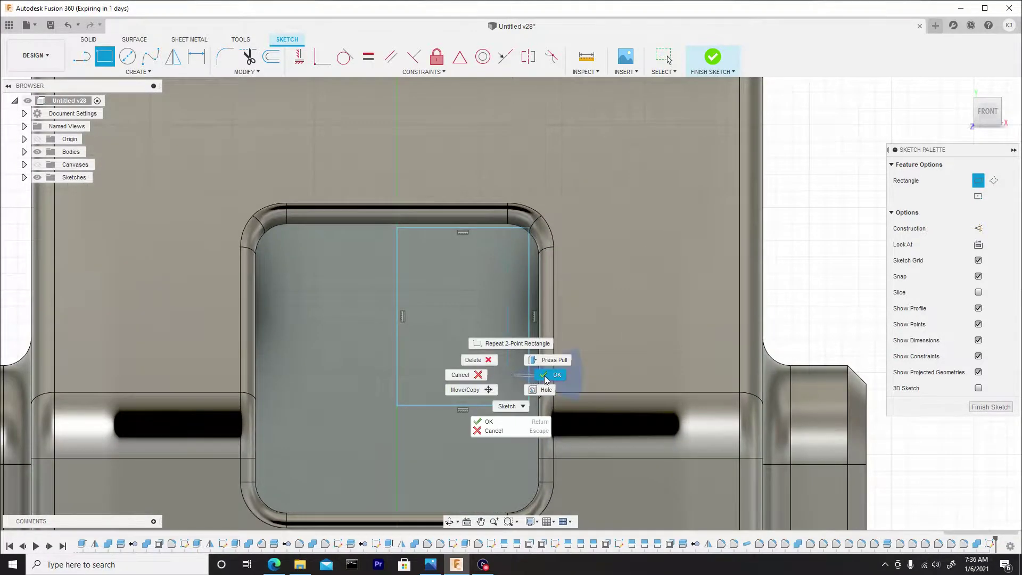
left_click(528, 377)
scroll(529, 359, "up", 2)
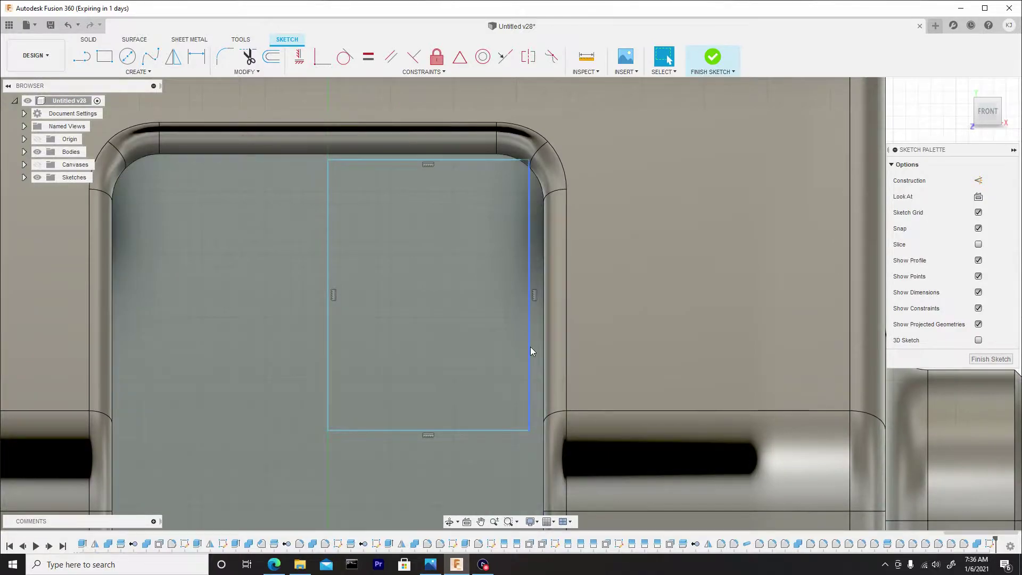
left_click_drag(530, 347, 538, 348)
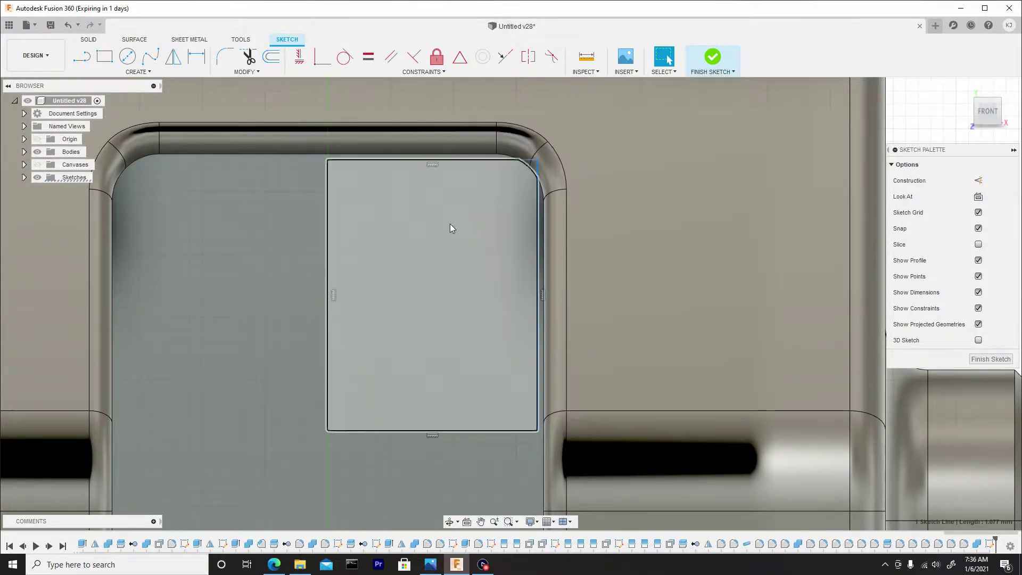
Mirror the rectangle's upper, outer and lower lines across its edge on the centreline
scroll(372, 205, "down", 3)
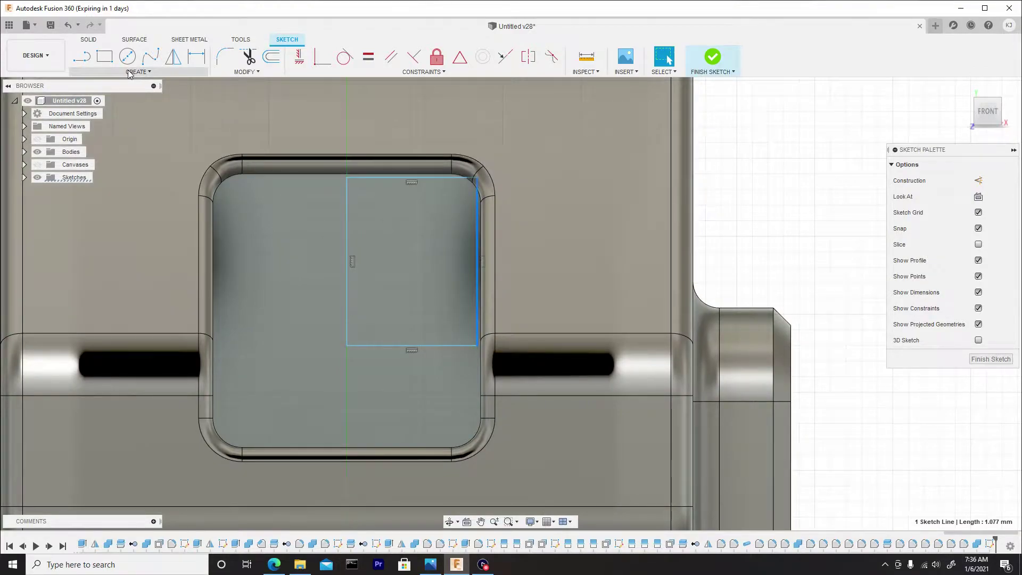
left_click(130, 73)
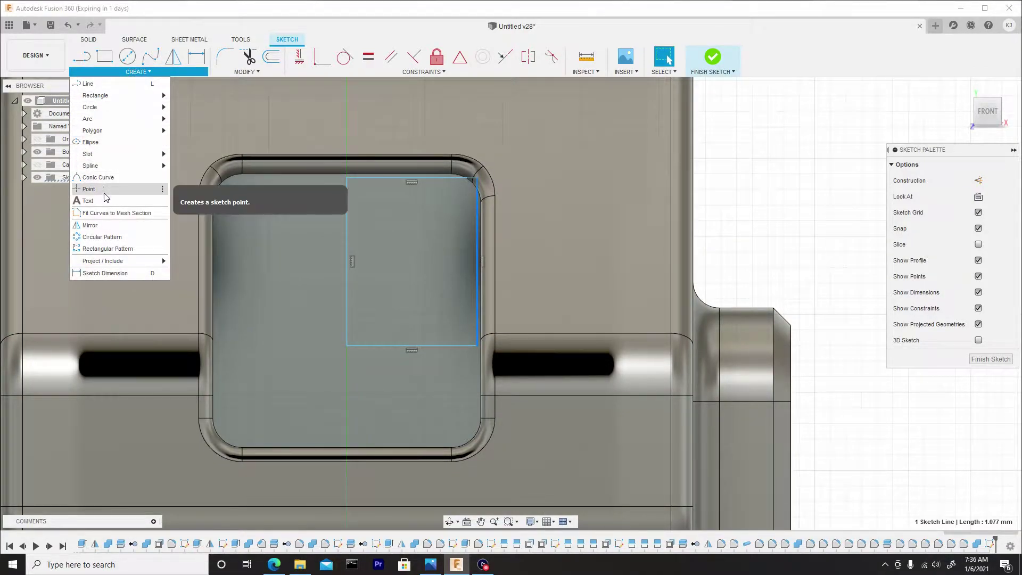
left_click(89, 225)
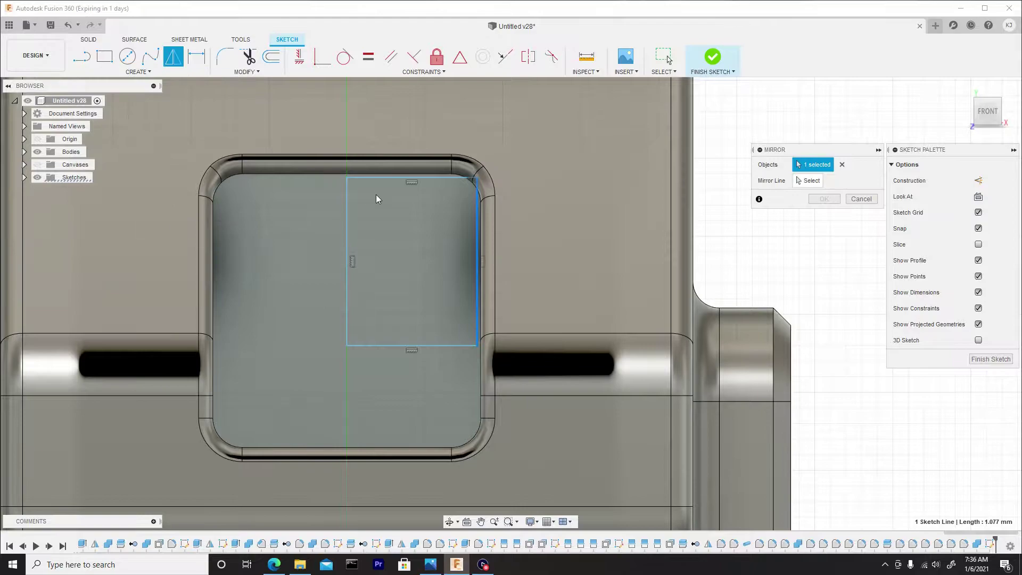
left_click(377, 179)
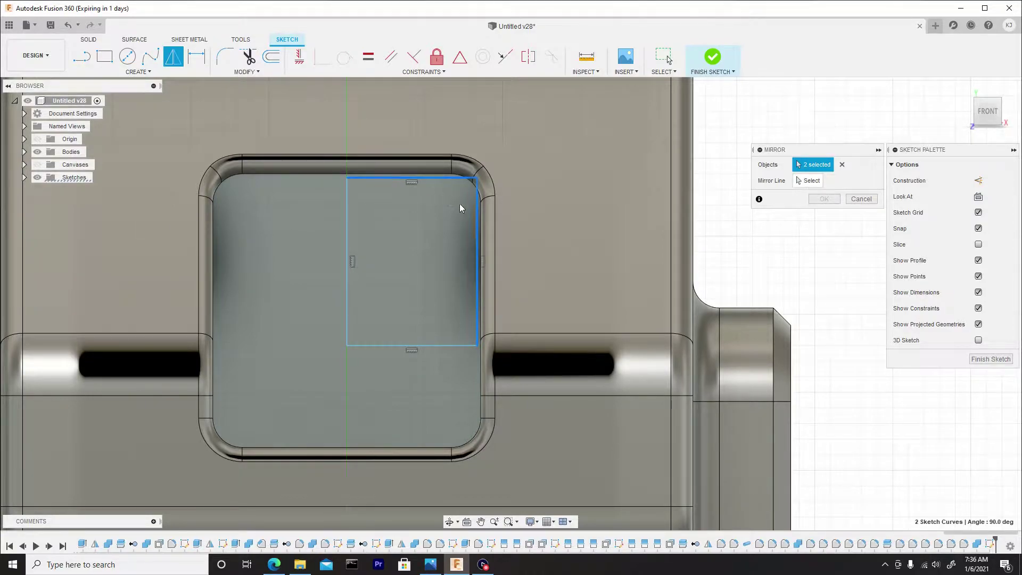
left_click(425, 346)
left_click(806, 181)
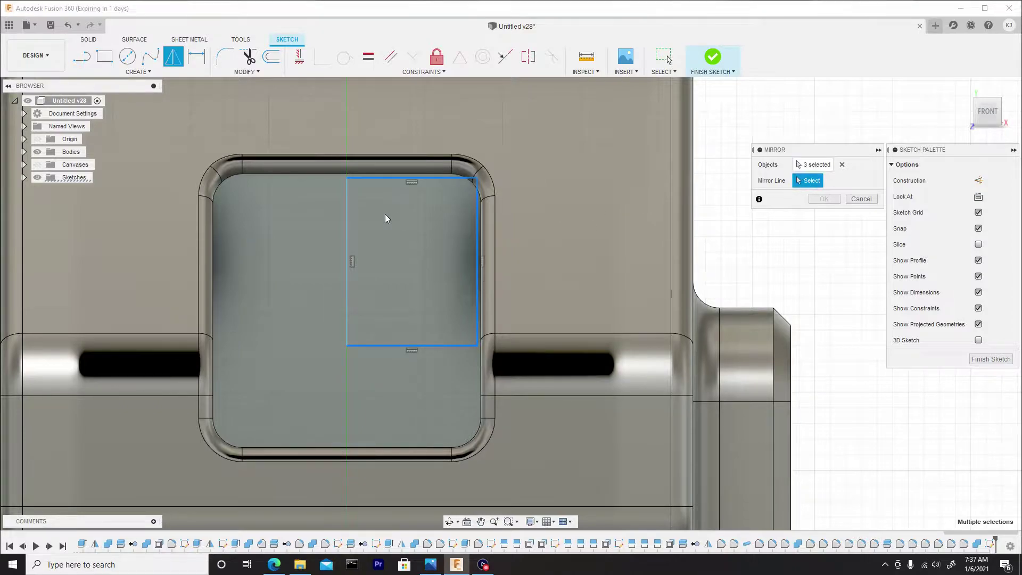
left_click(346, 220)
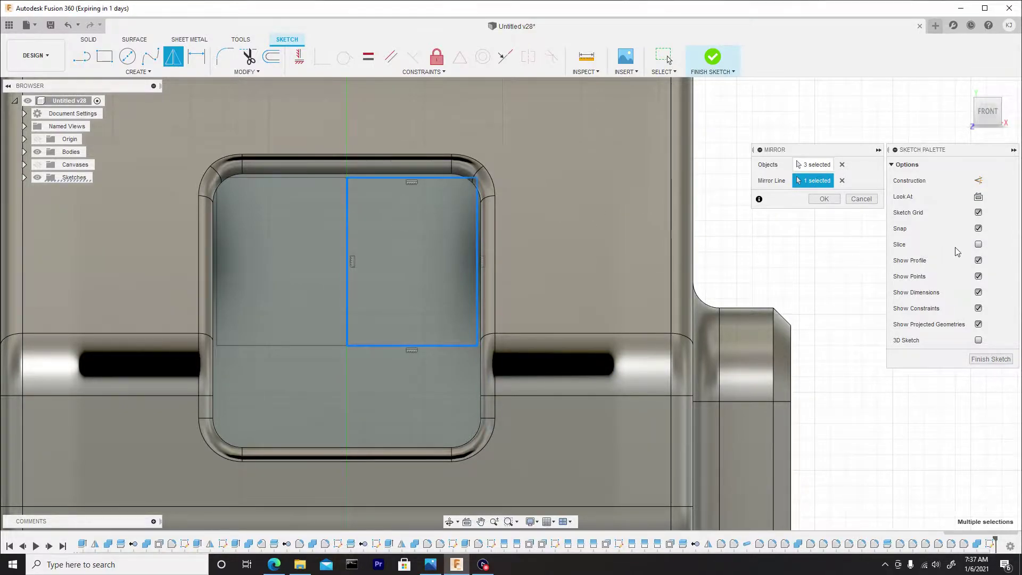
left_click(824, 199)
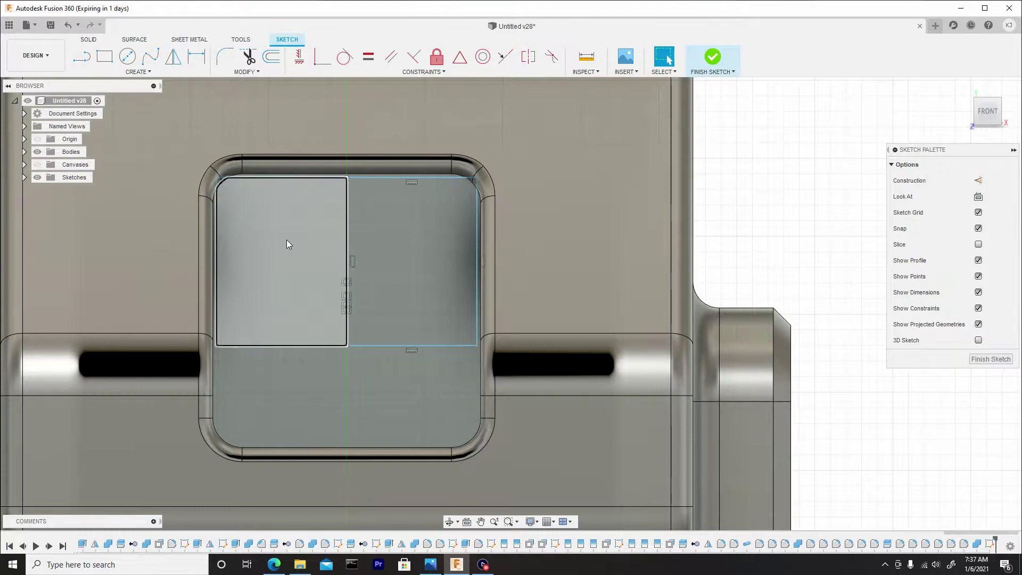
Extrude both rectangle halves and the two small upper corner profiles 0.69 mm outward as a new body
left_click(287, 239)
left_click(394, 241, "ctrl")
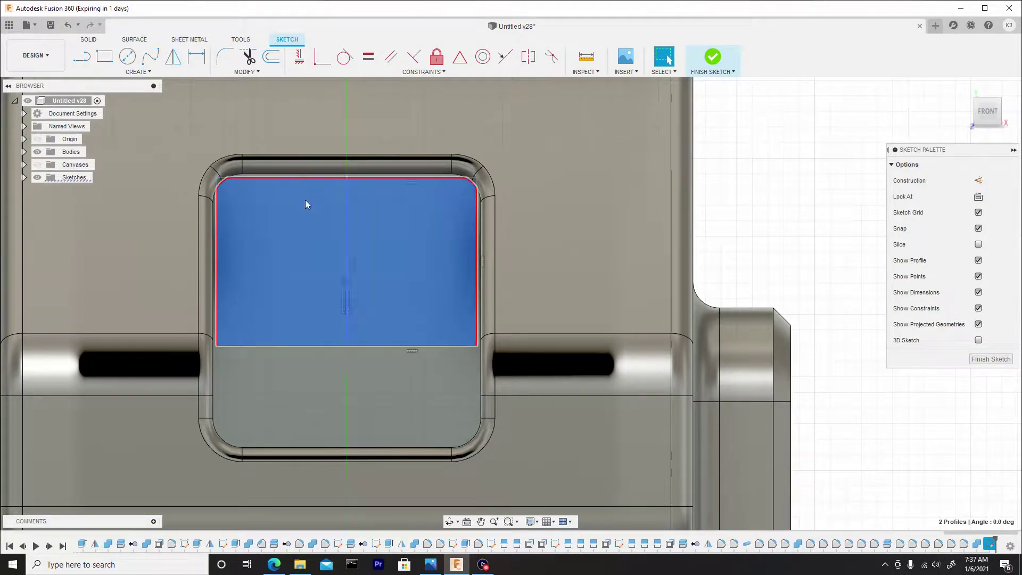
scroll(266, 193, "up", 4)
scroll(152, 161, "up", 3)
left_click(138, 155)
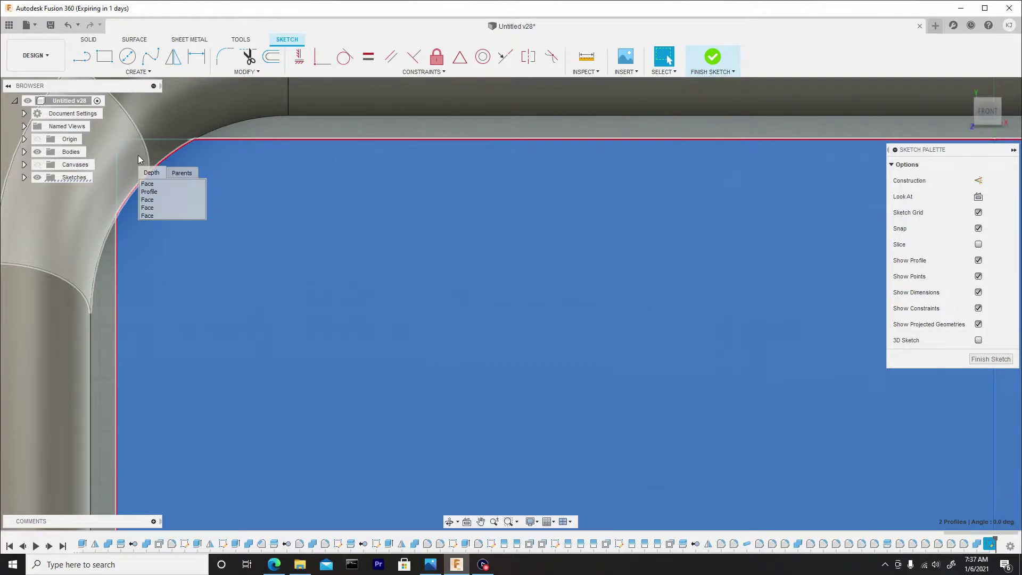
left_click(145, 190)
scroll(171, 180, "down", 2)
scroll(220, 187, "down", 3)
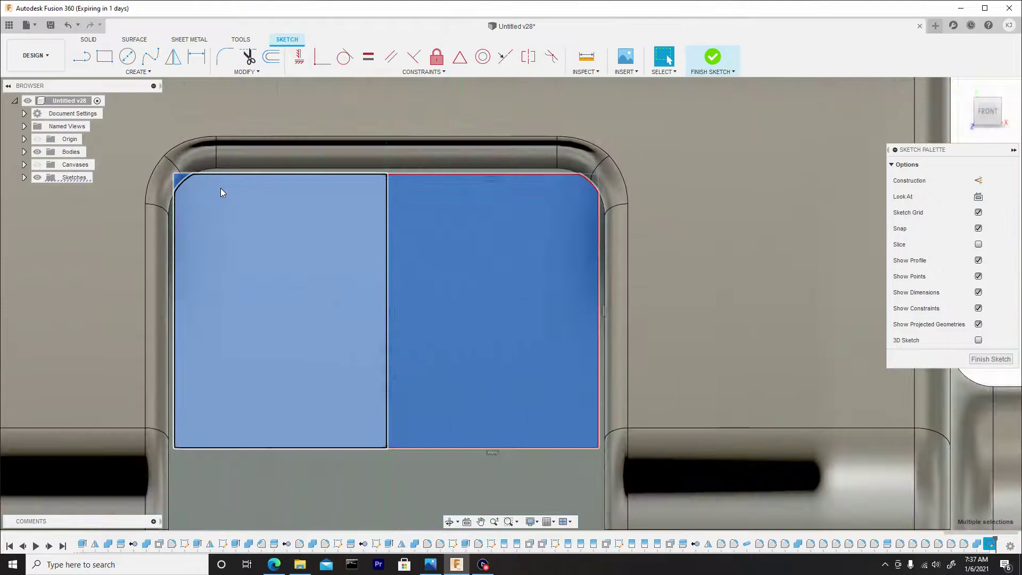
scroll(553, 193, "up", 6)
scroll(517, 181, "up", 2)
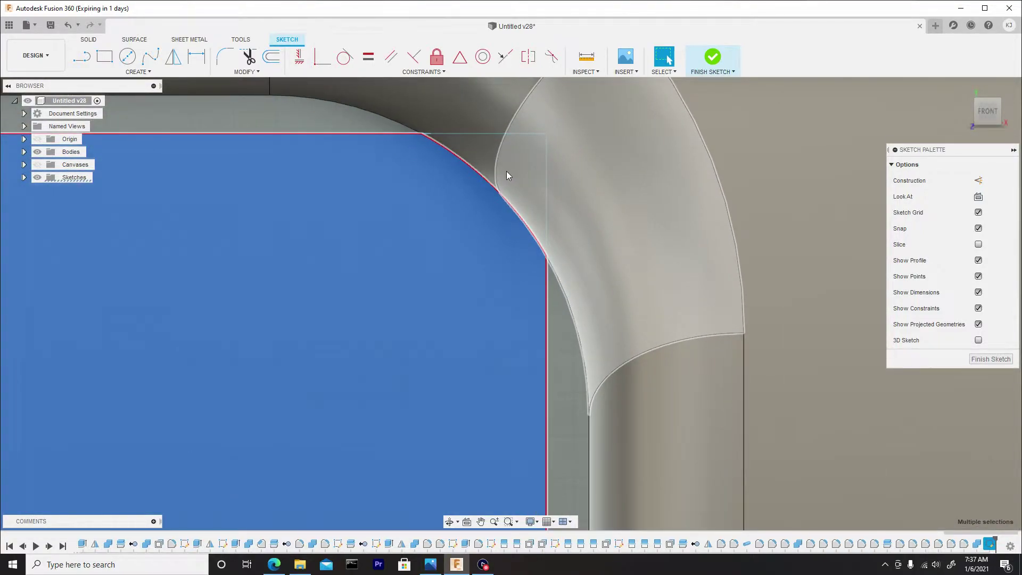
left_click(503, 157)
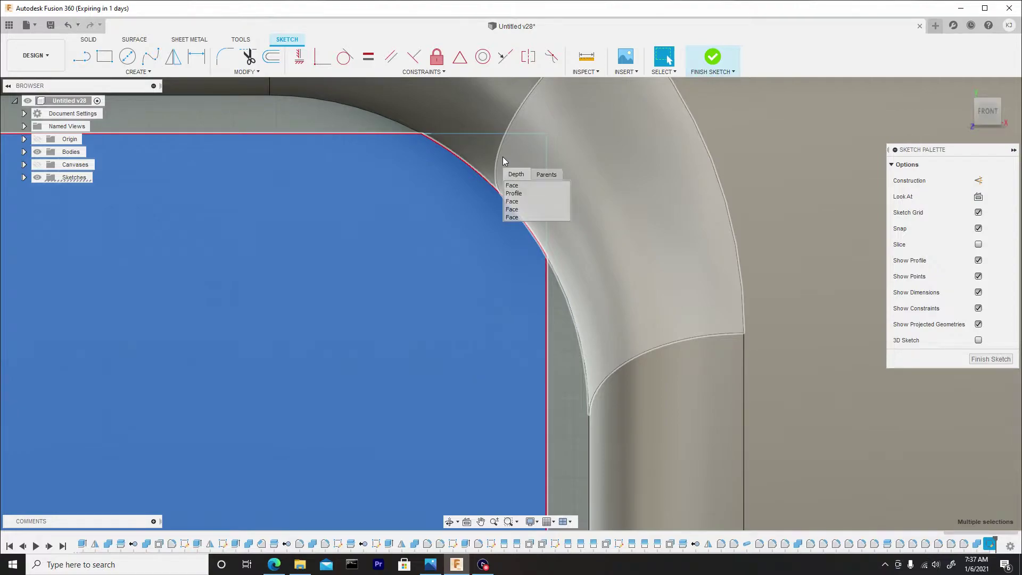
left_click(513, 193)
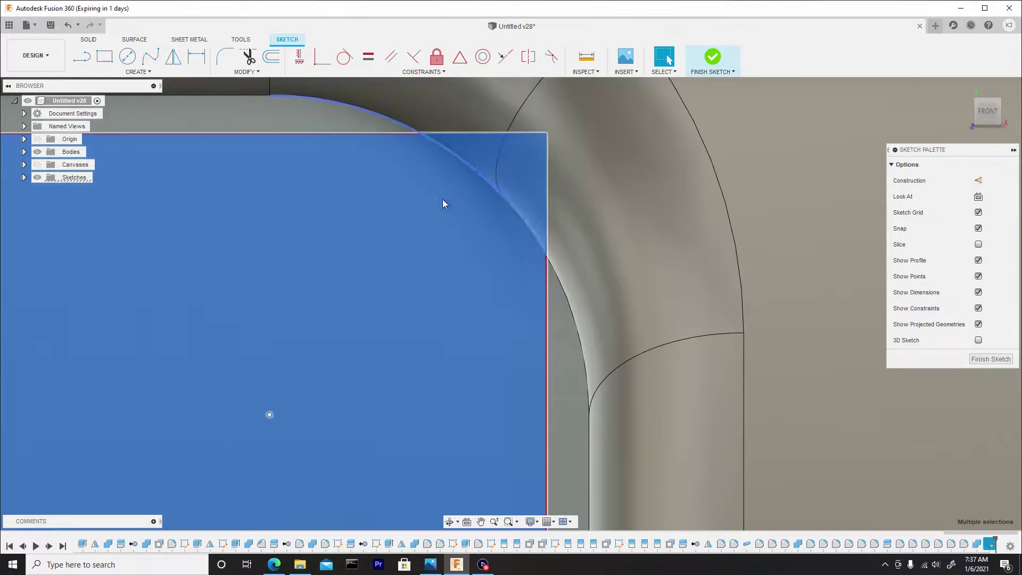
scroll(442, 200, "down", 8)
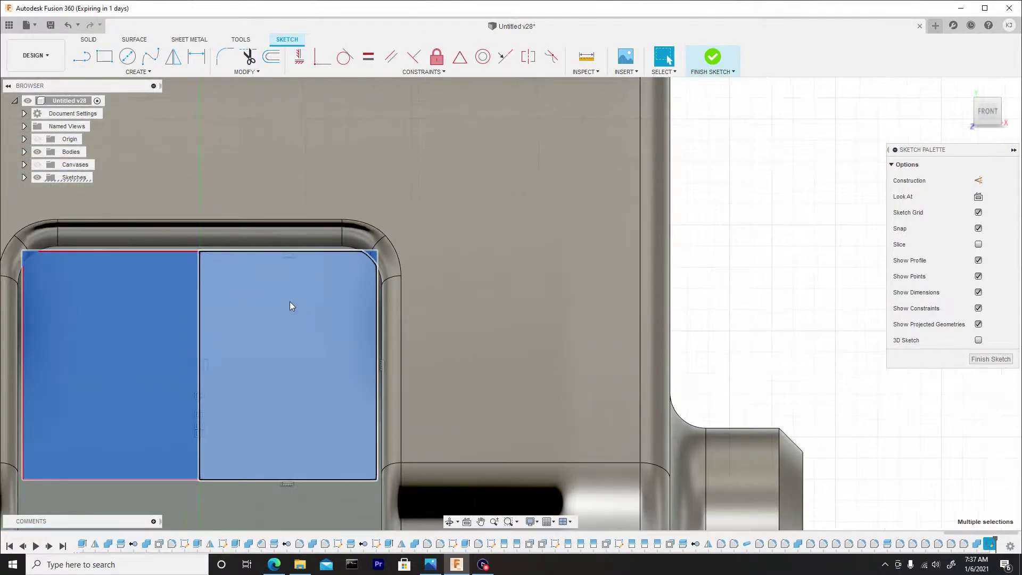
right_click(289, 306)
left_click(331, 286)
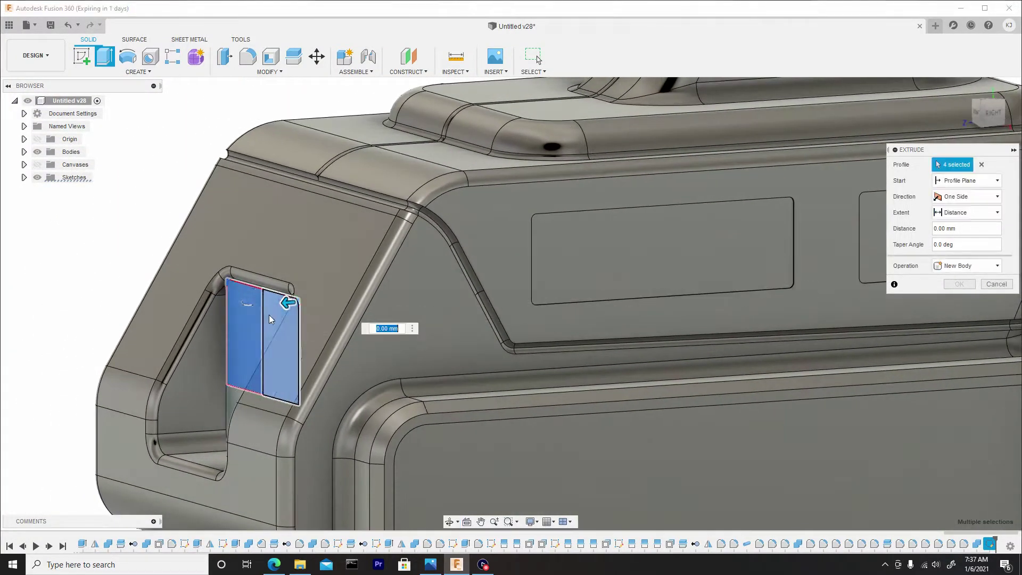
left_click_drag(278, 305, 820, 283)
left_click(968, 272)
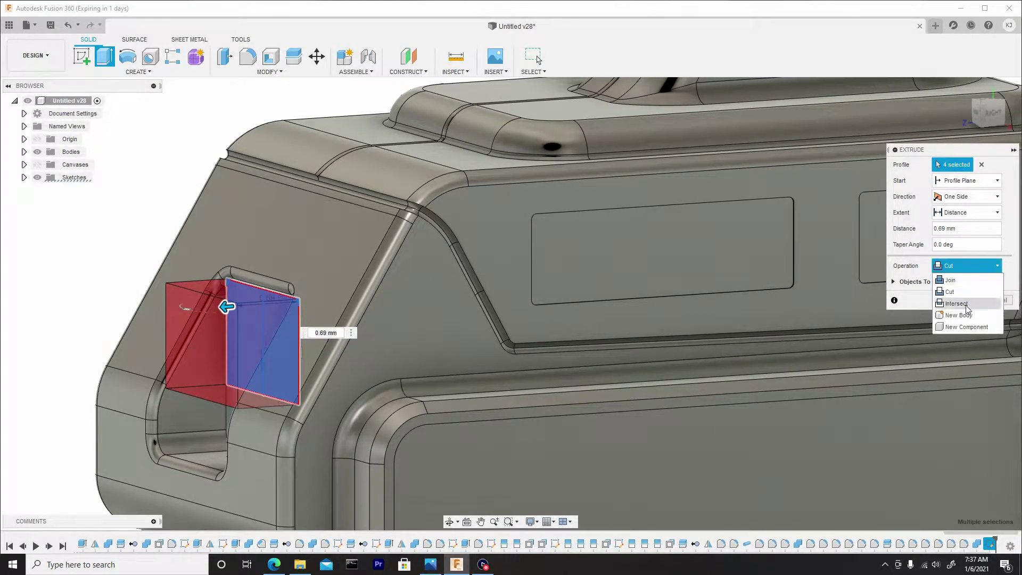
left_click(964, 309)
left_click(960, 284)
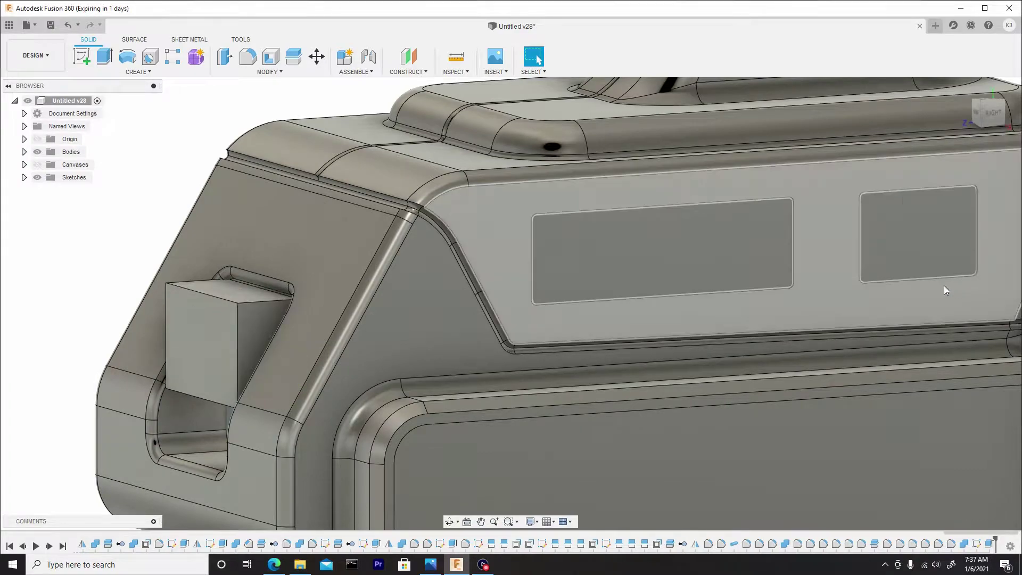
Fillet the upper front edge of the new block with a 0.97 mm radius
key("f")
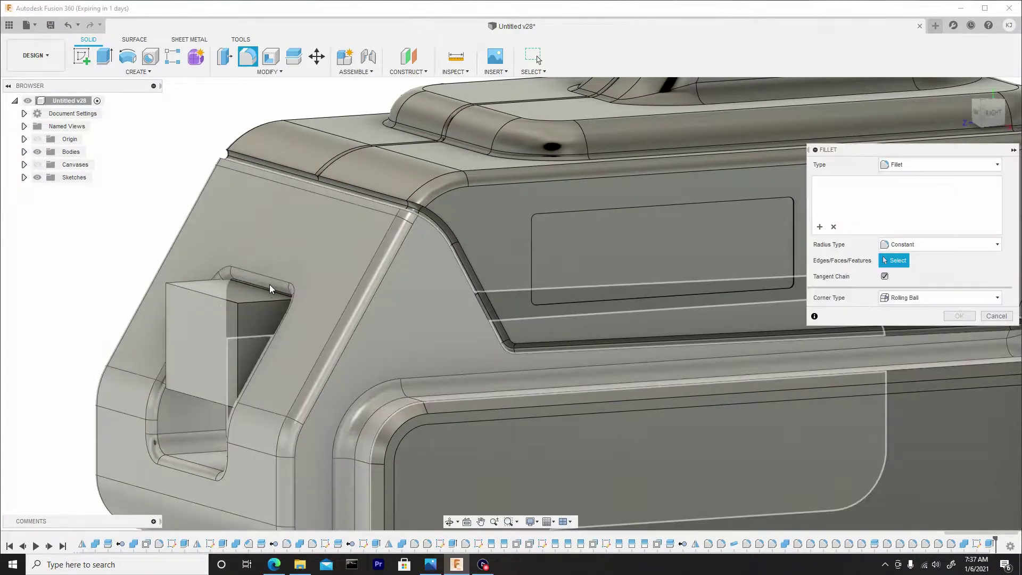
left_click(213, 296)
left_click_drag(208, 292, 227, 327)
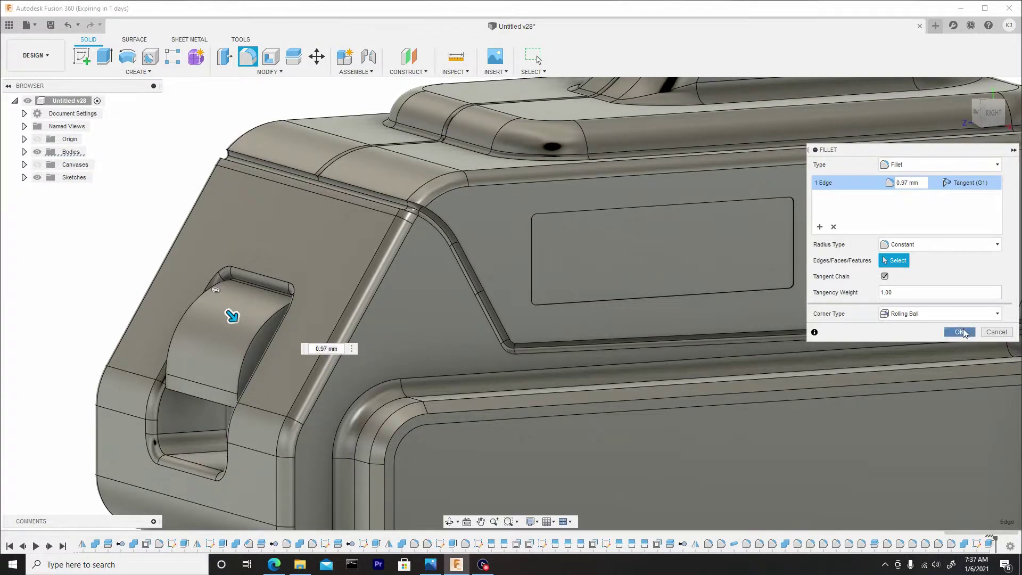
left_click(961, 332)
Sketch a rectangle about 0.97 mm tall and 0.76 mm wide from the centreline on the latch's narrow lower front face
scroll(211, 387, "up", 3)
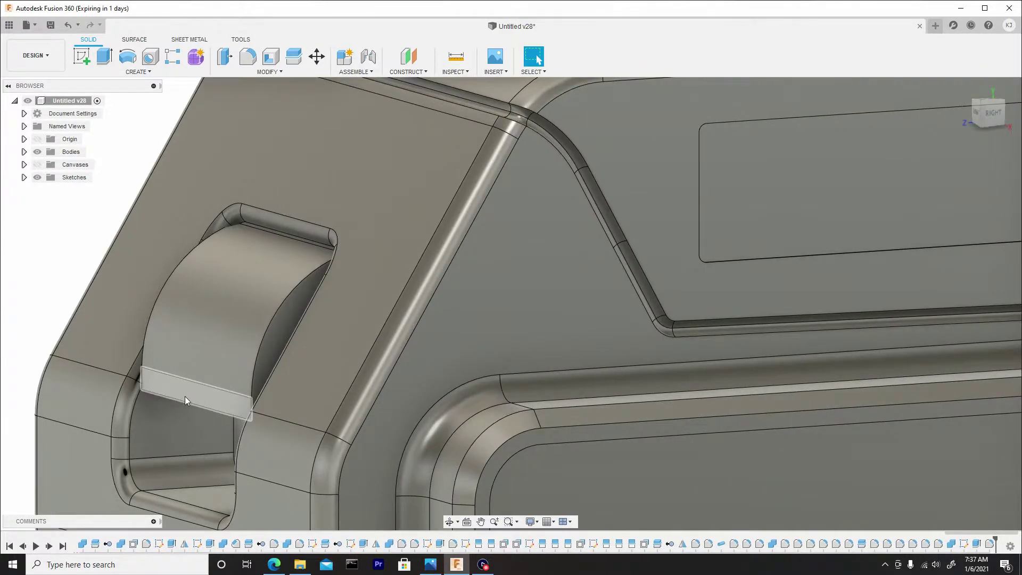
left_click(185, 394)
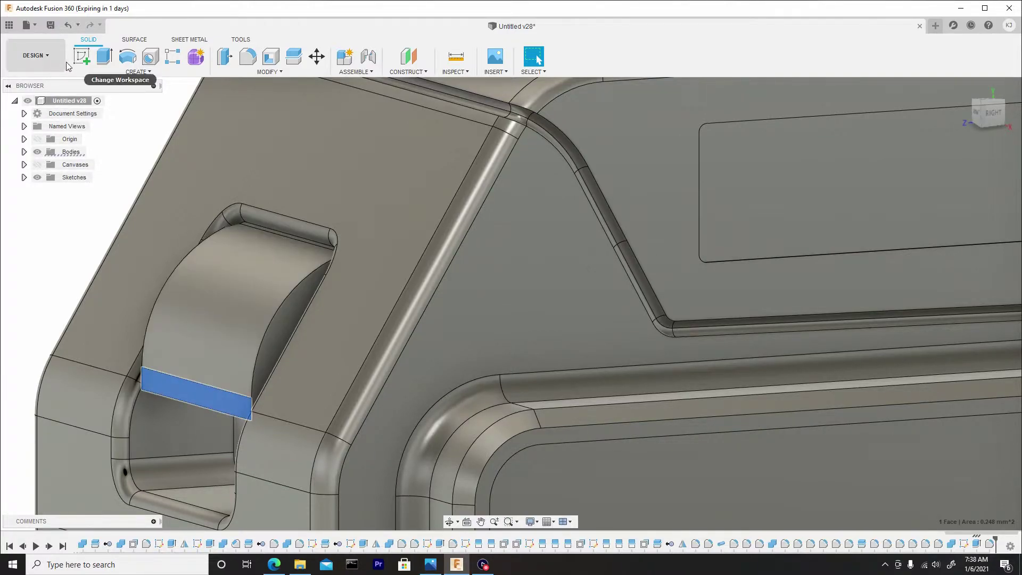
left_click(84, 57)
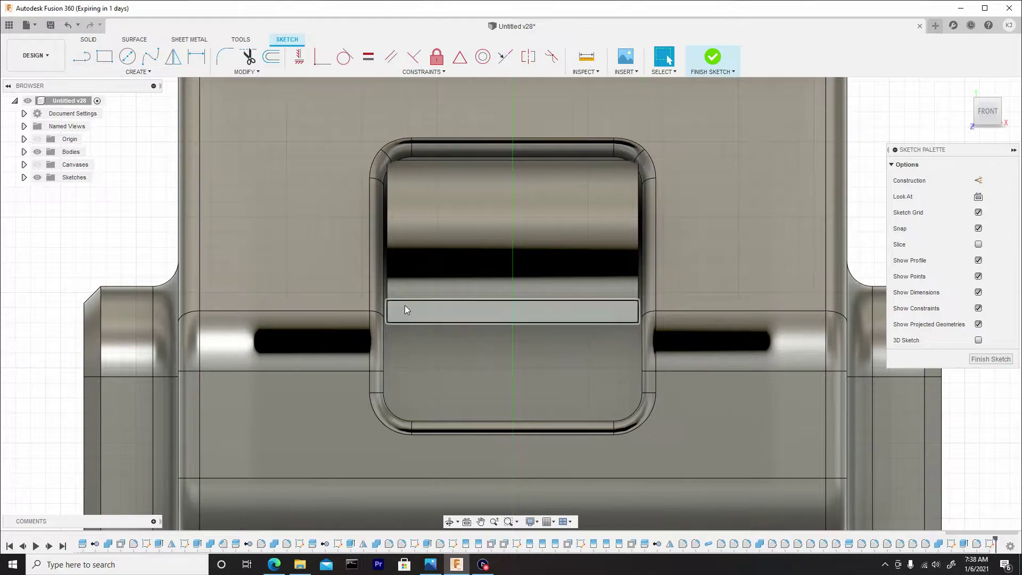
middle_click_drag(451, 294, 364, 305)
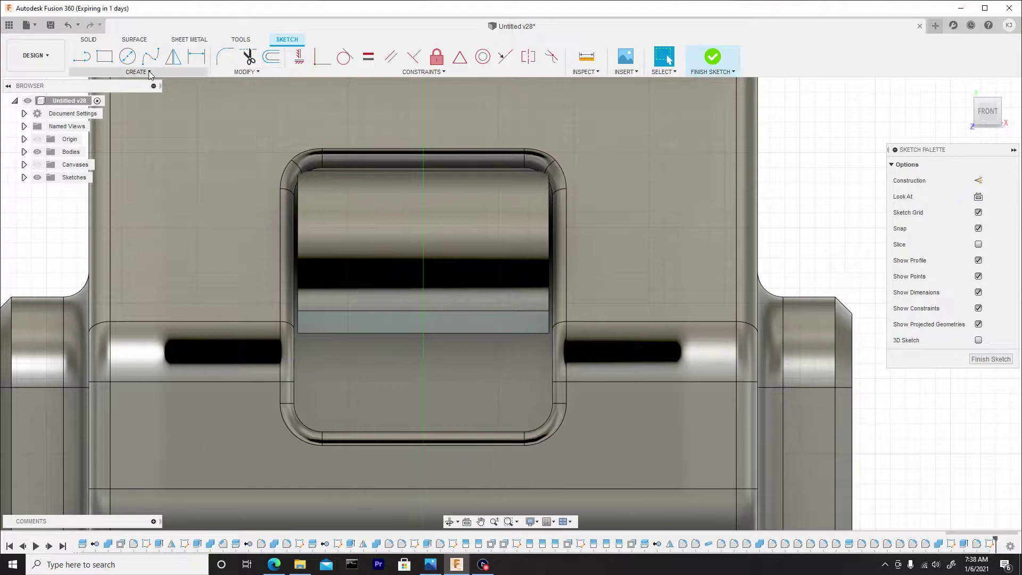
left_click(105, 56)
scroll(456, 303, "up", 3)
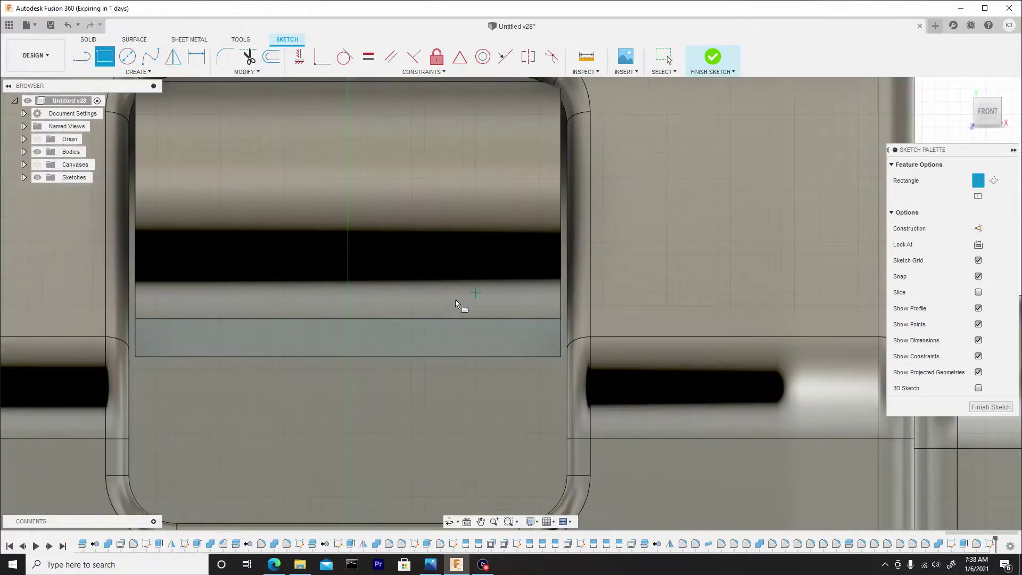
left_click(348, 344)
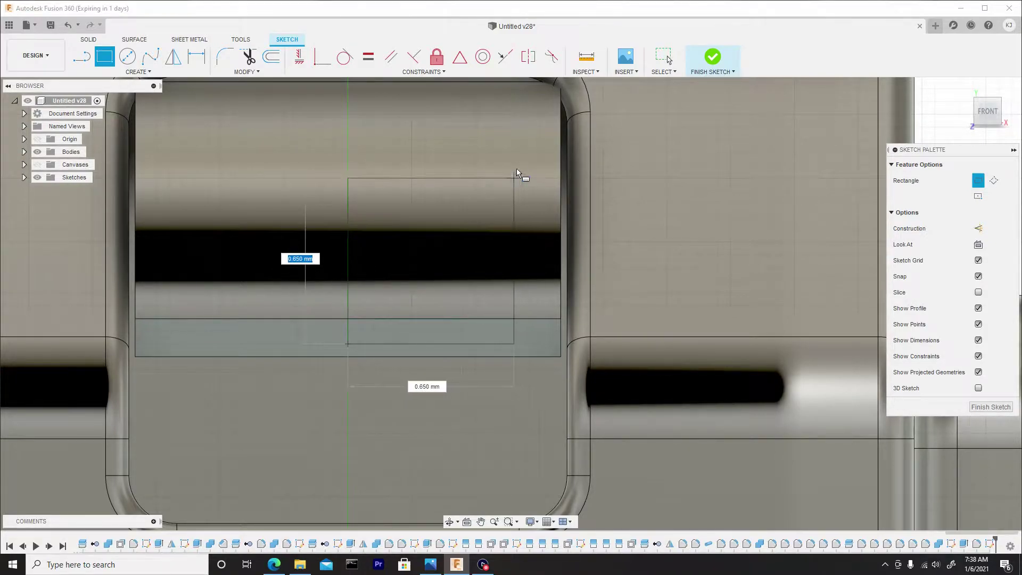
middle_click_drag(525, 141, 534, 206)
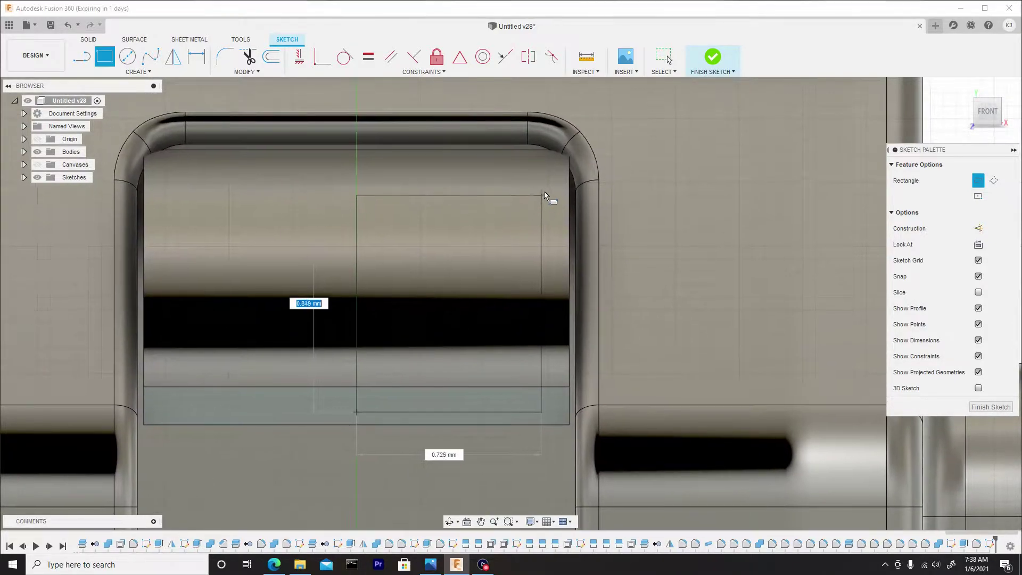
left_click(551, 165)
right_click(431, 185)
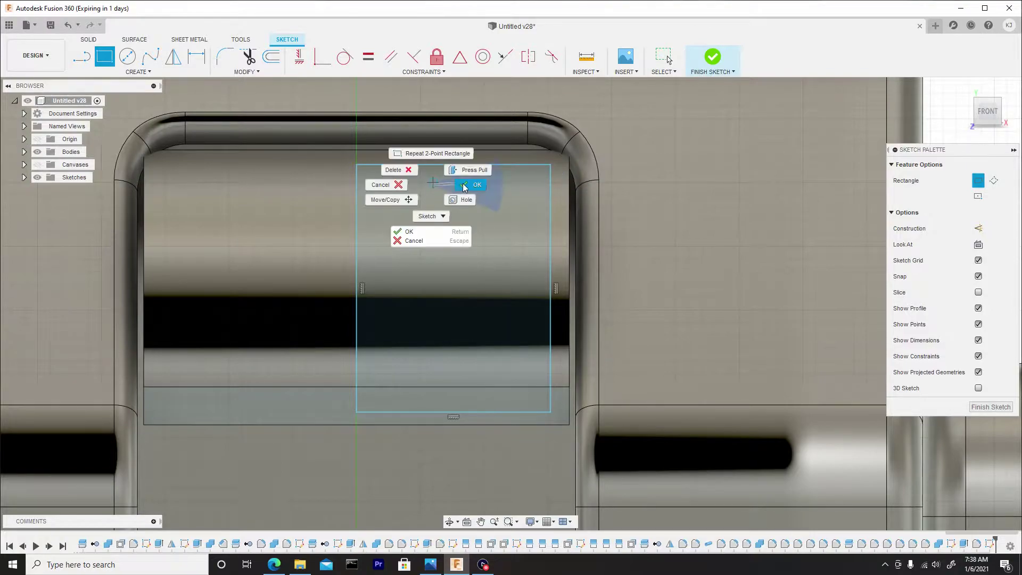
left_click(464, 186)
Mirror the rectangle's upper, outer and lower lines across its edge on the centreline
left_click(146, 72)
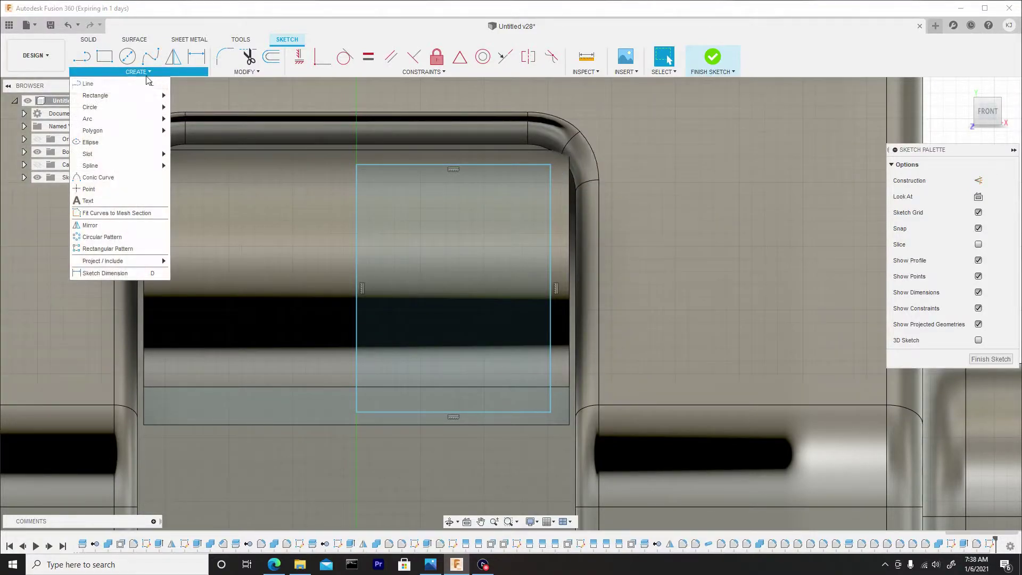
left_click(106, 225)
left_click(384, 166)
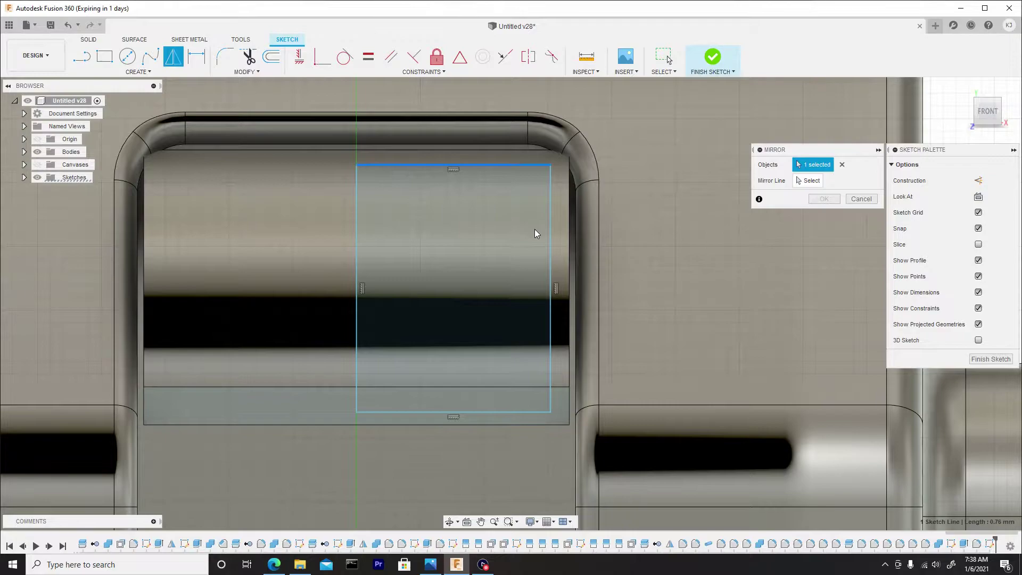
left_click(550, 237)
left_click(403, 412)
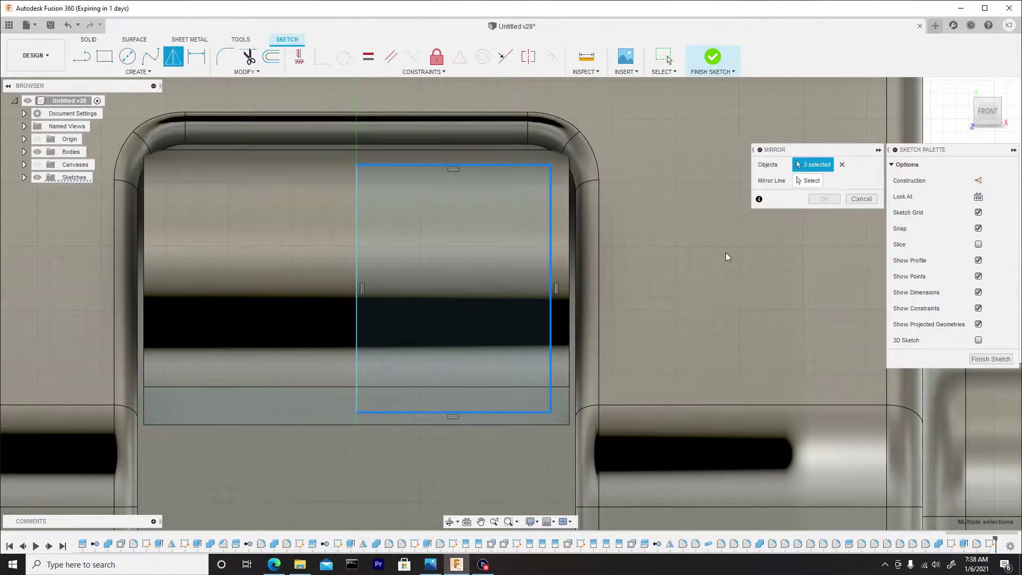
left_click(804, 182)
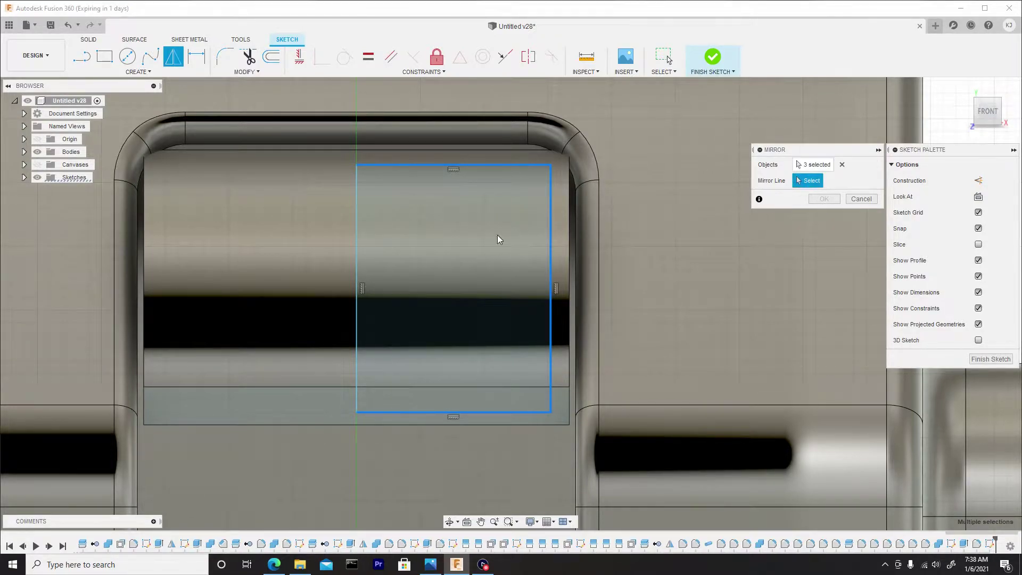
left_click(357, 245)
left_click(824, 199)
Extrude all four rectangle profiles -0.507 mm into the latch as a cut to hollow its front
scroll(427, 223, "down", 3)
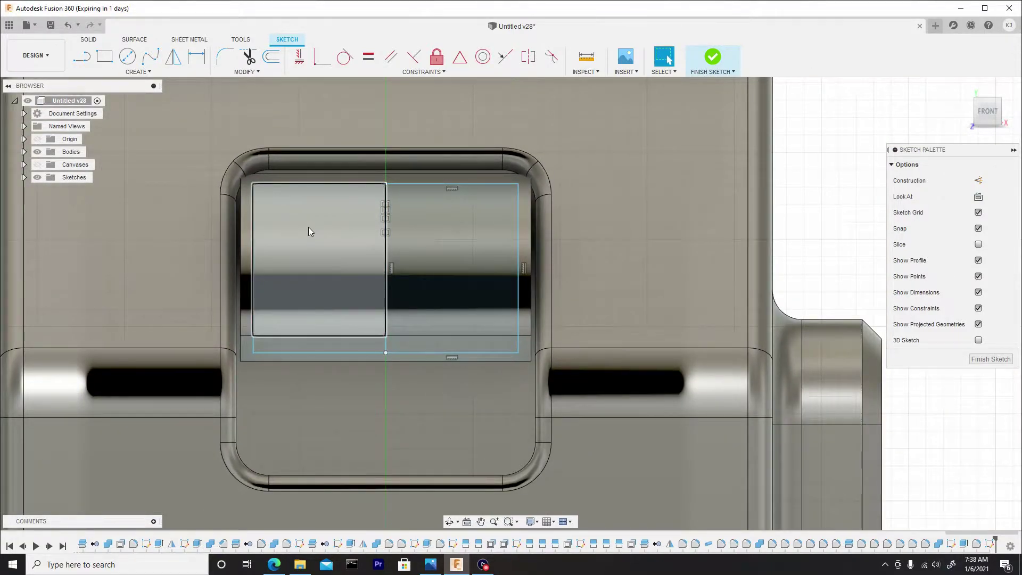
left_click(308, 227)
left_click(424, 231)
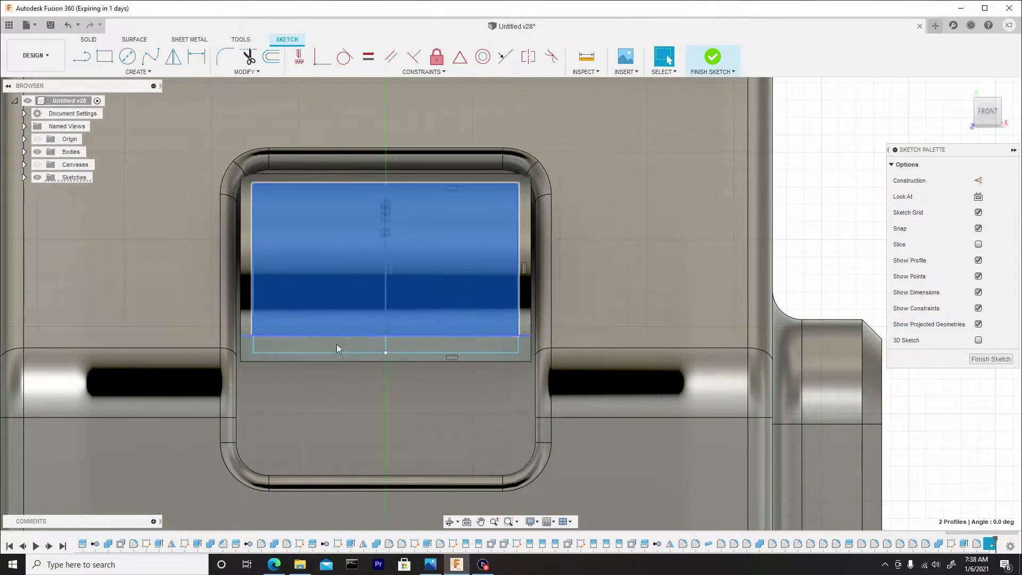
left_click(337, 349)
left_click(429, 347)
right_click(407, 287)
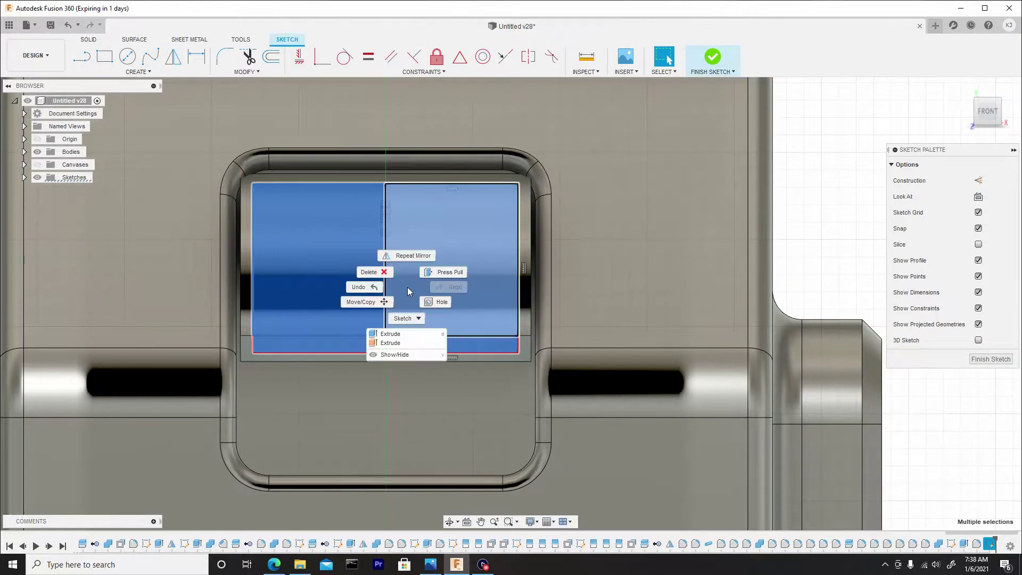
left_click(442, 273)
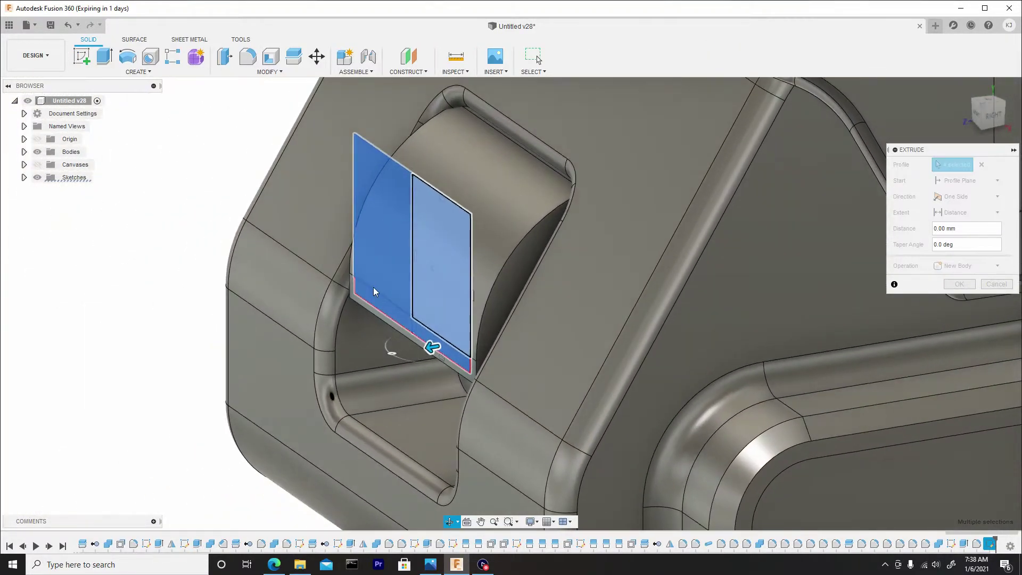
left_click_drag(429, 346, 507, 327)
scroll(501, 211, "down", 2)
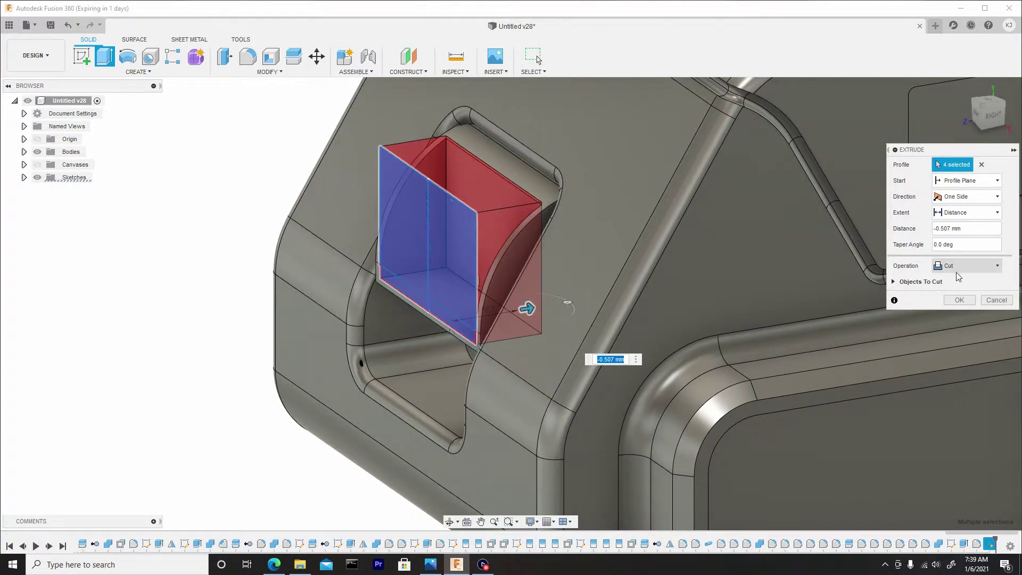
left_click(960, 301)
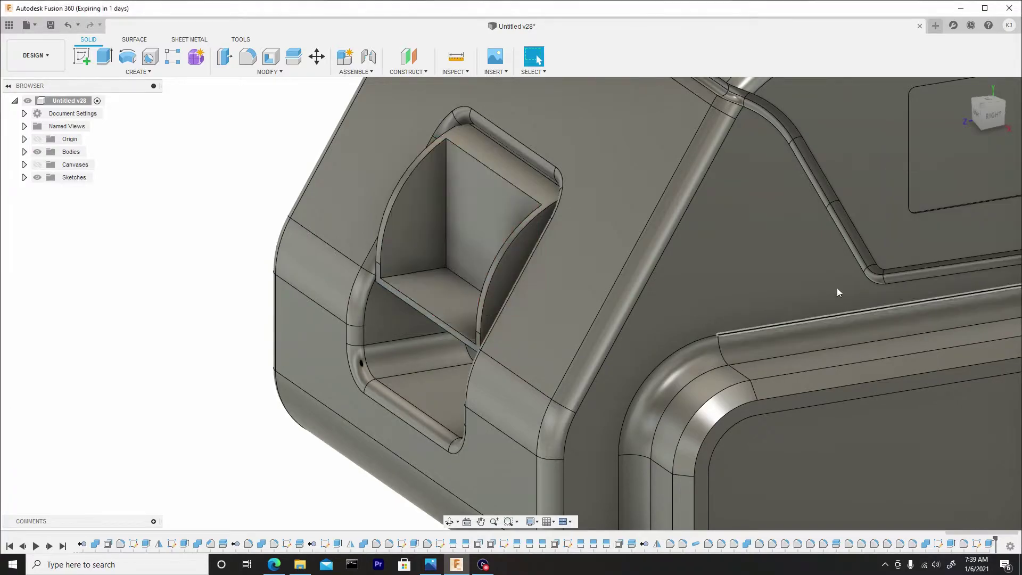
Offset the inner side face of the latch's pocket by 0.073 mm to thicken the wall
middle_click_drag(837, 288, 508, 269, "shift")
scroll(507, 268, "up", 3)
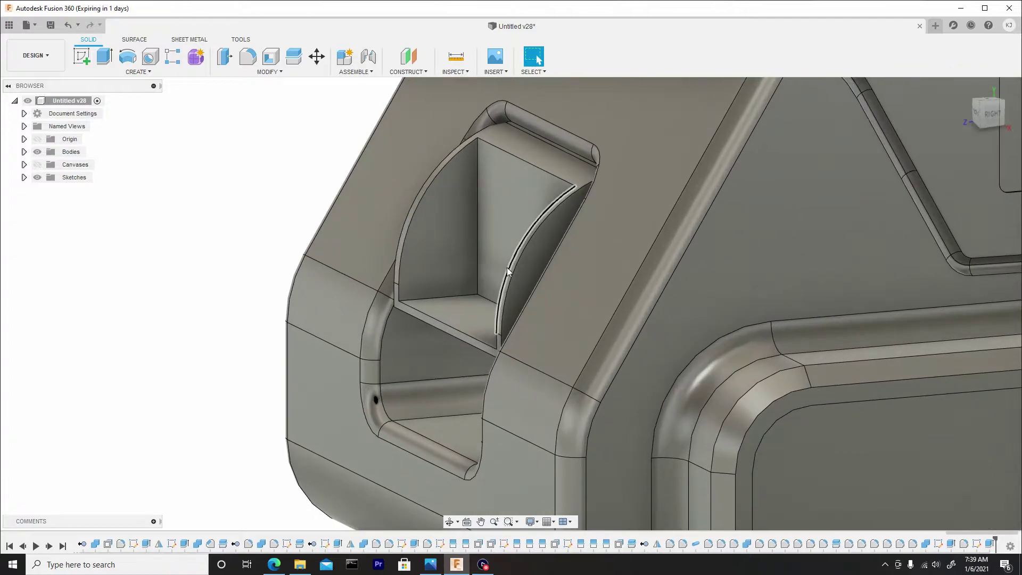
scroll(514, 240, "down", 2)
scroll(506, 258, "down", 2)
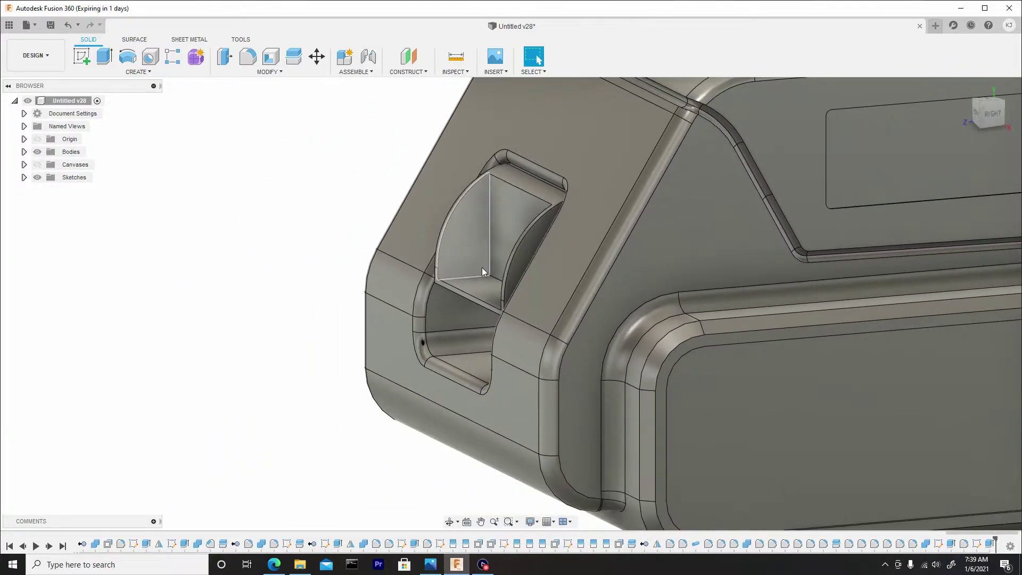
mouse_move(482, 269)
middle_mouse_down("shift")
mouse_move(527, 268)
mouse_move(488, 267)
middle_mouse_up("shift")
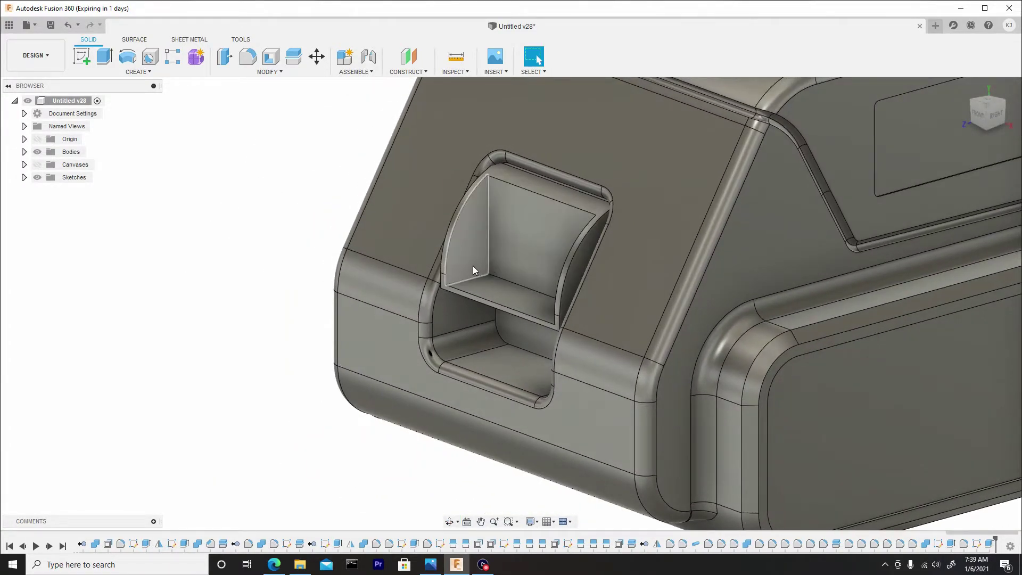
right_click(471, 260)
key("Escape")
key("q")
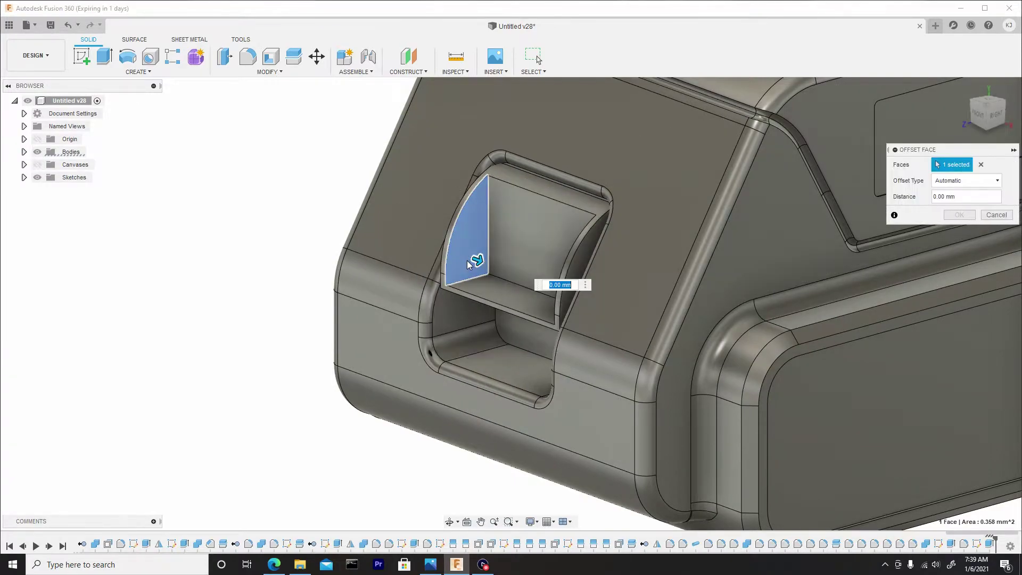
middle_click_drag(474, 263, 484, 261, "shift")
left_click_drag(484, 260, 496, 263)
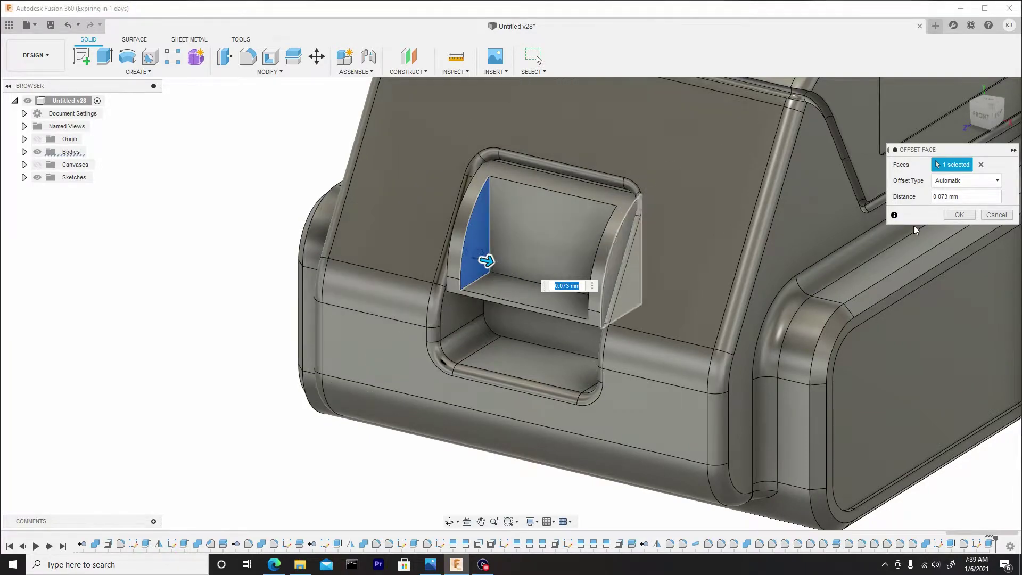
left_click(959, 214)
Start a sketch on the latch's underside and offset the face's outline 0.064 mm inward
middle_click_drag(704, 247, 504, 328, "shift")
left_click(509, 327)
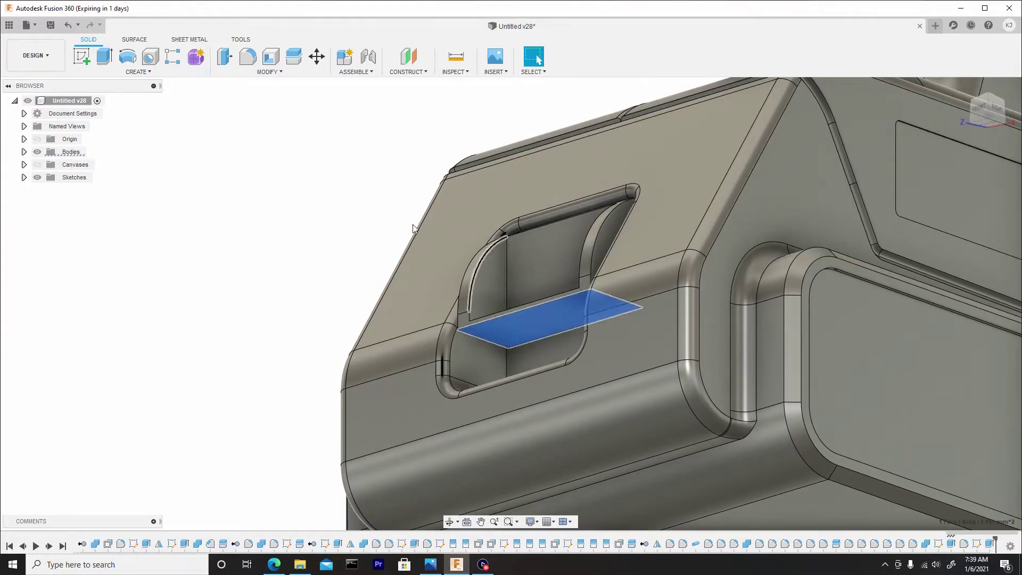
left_click(78, 60)
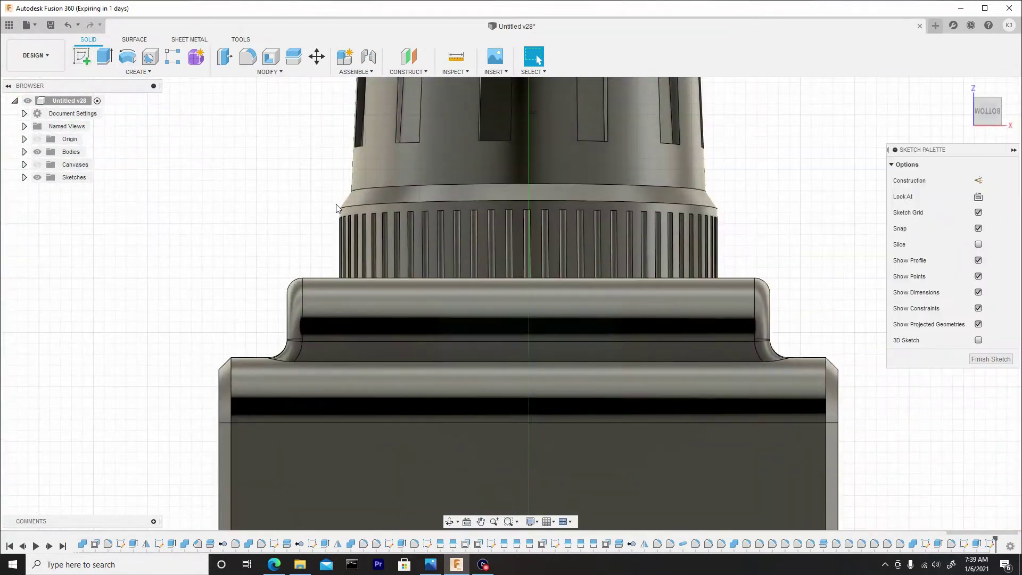
left_click(269, 66)
middle_click_drag(442, 203, 406, 190, "shift")
scroll(331, 349, "up", 5)
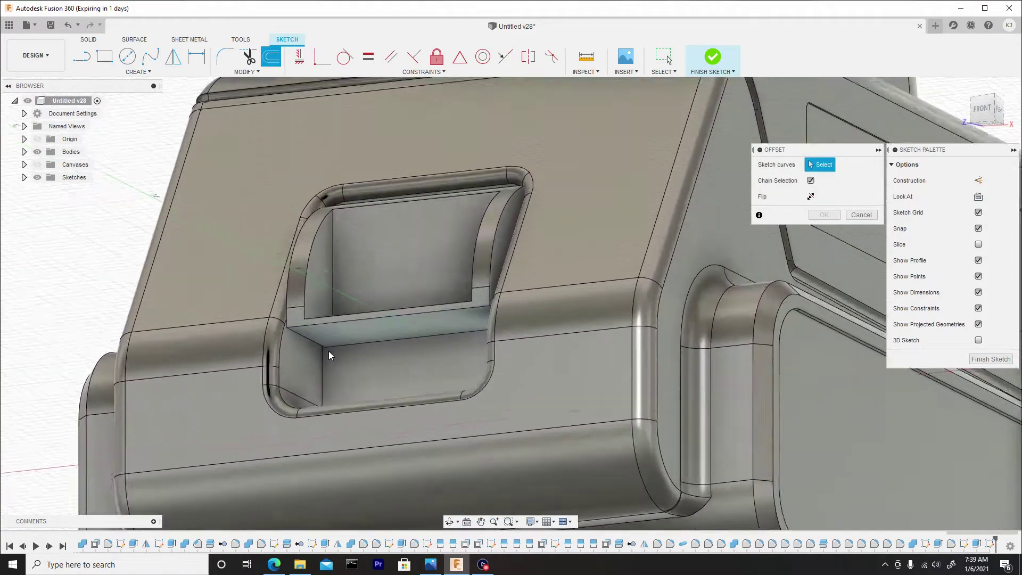
left_click(285, 325)
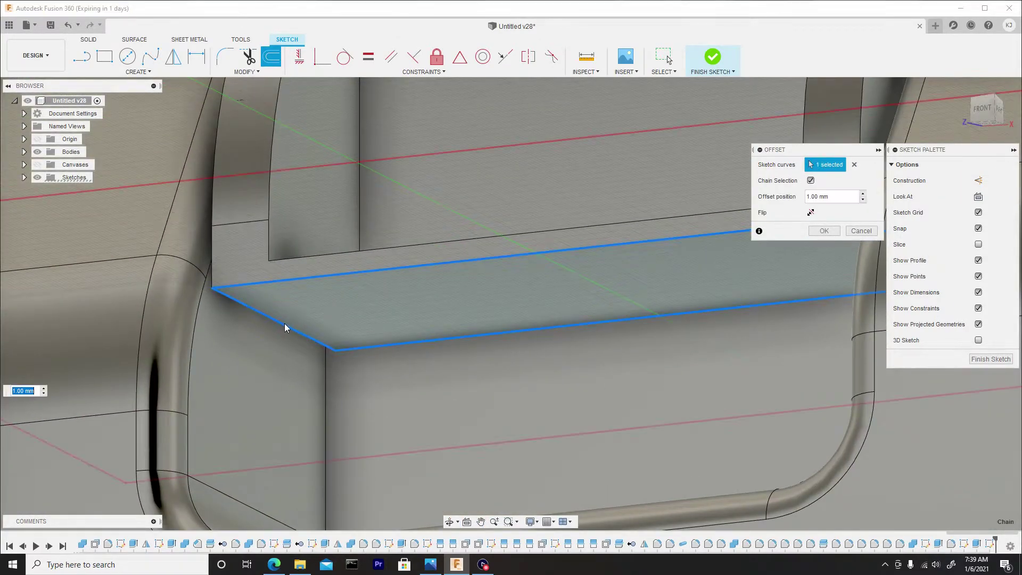
scroll(107, 368, "down", 5)
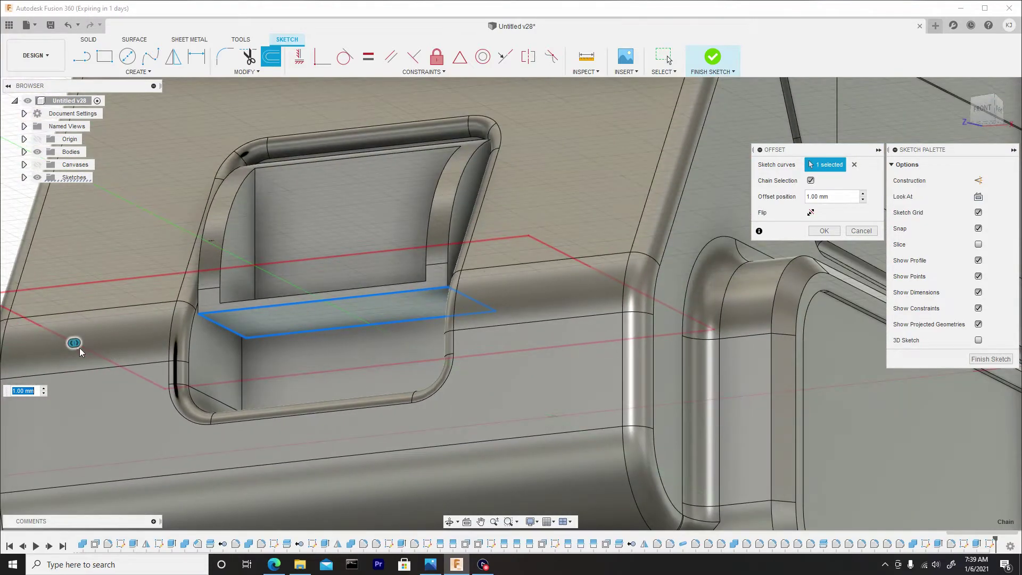
left_click_drag(77, 339, 241, 349)
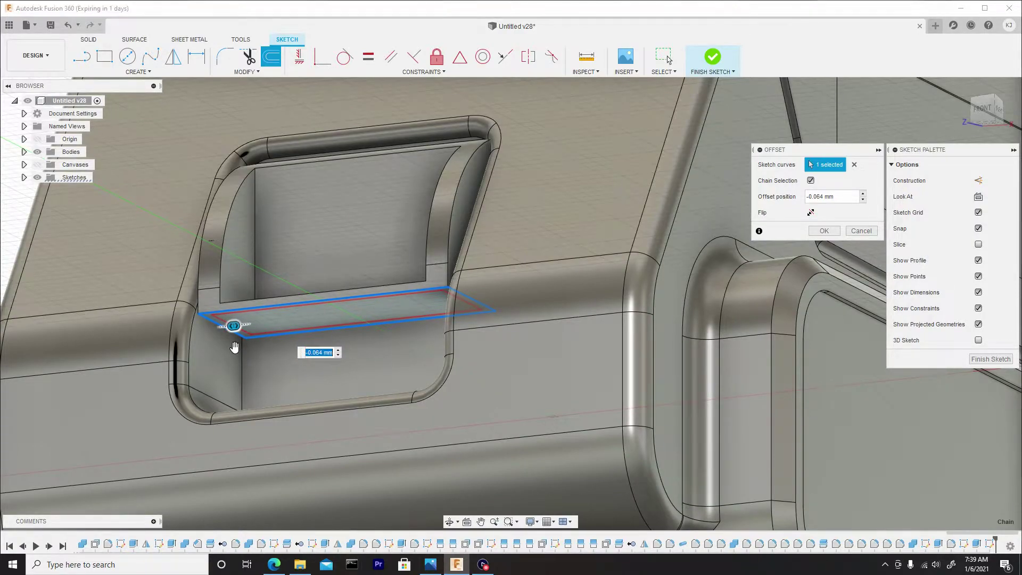
scroll(223, 319, "up", 6)
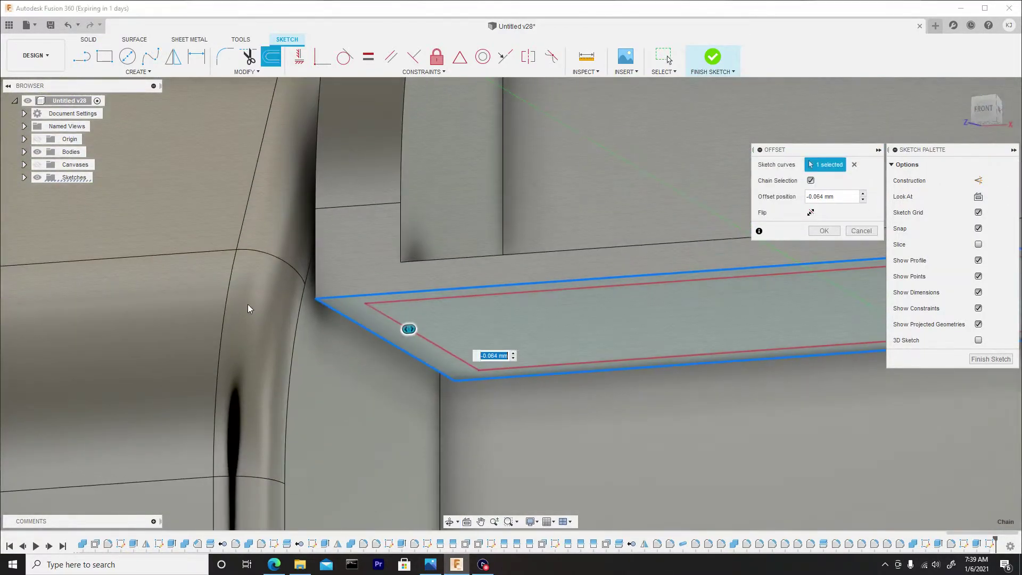
left_click(824, 232)
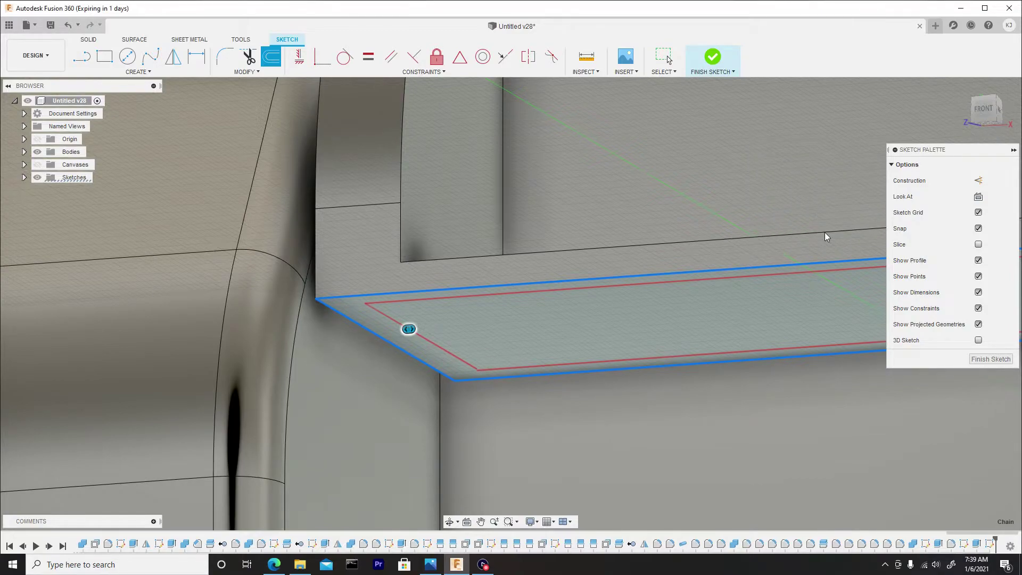
Extrude the inset profile on the latch's underside 0.654 mm downward as a new body
middle_click_drag(591, 312, 410, 290)
left_click(415, 291)
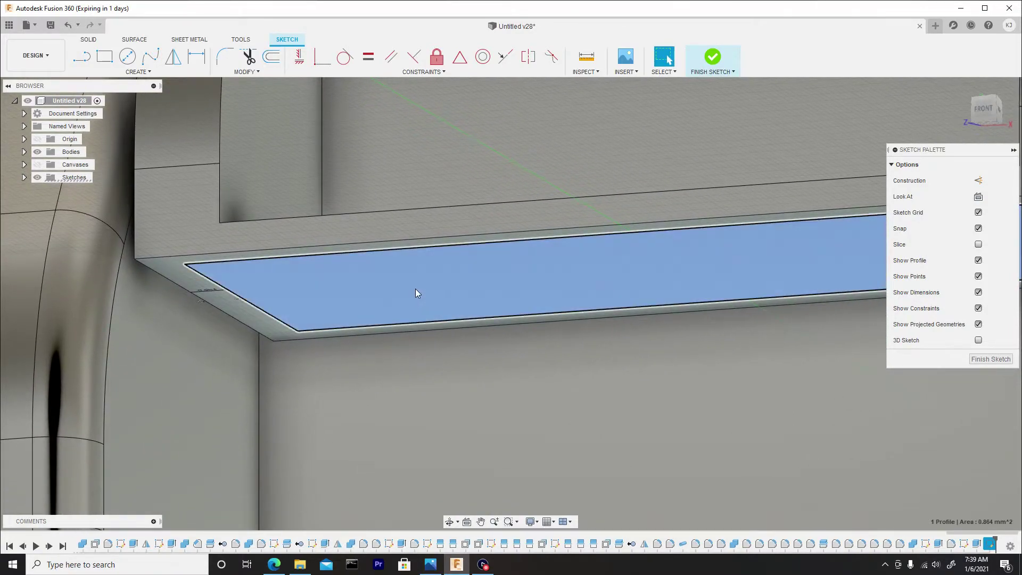
scroll(414, 288, "down", 2)
right_click(413, 283)
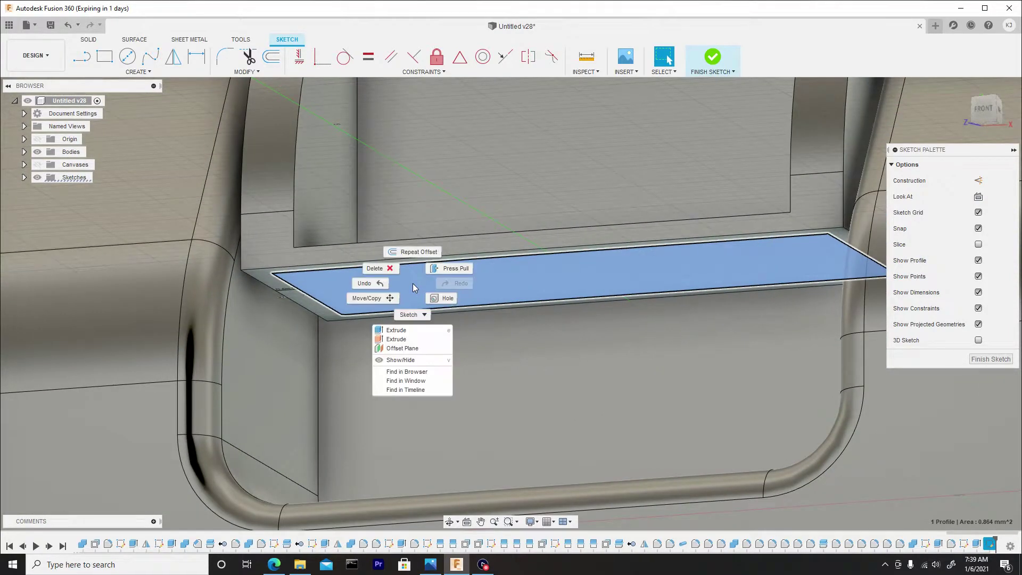
left_click(456, 269)
scroll(419, 319, "down", 2)
middle_click_drag(419, 318, 477, 427, "shift")
left_click(474, 429)
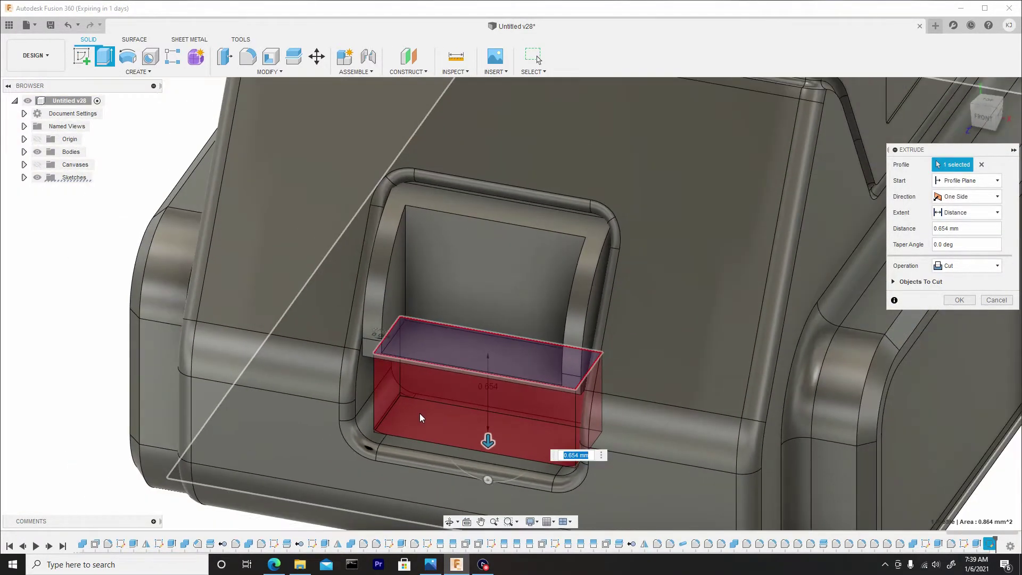
middle_click_drag(420, 414, 441, 418, "shift")
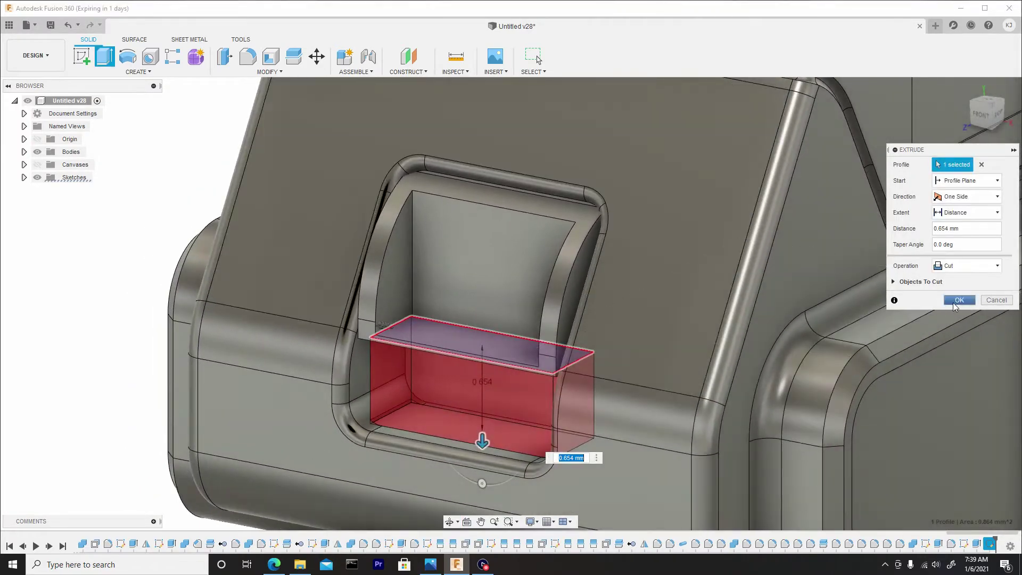
left_click(976, 267)
left_click(959, 315)
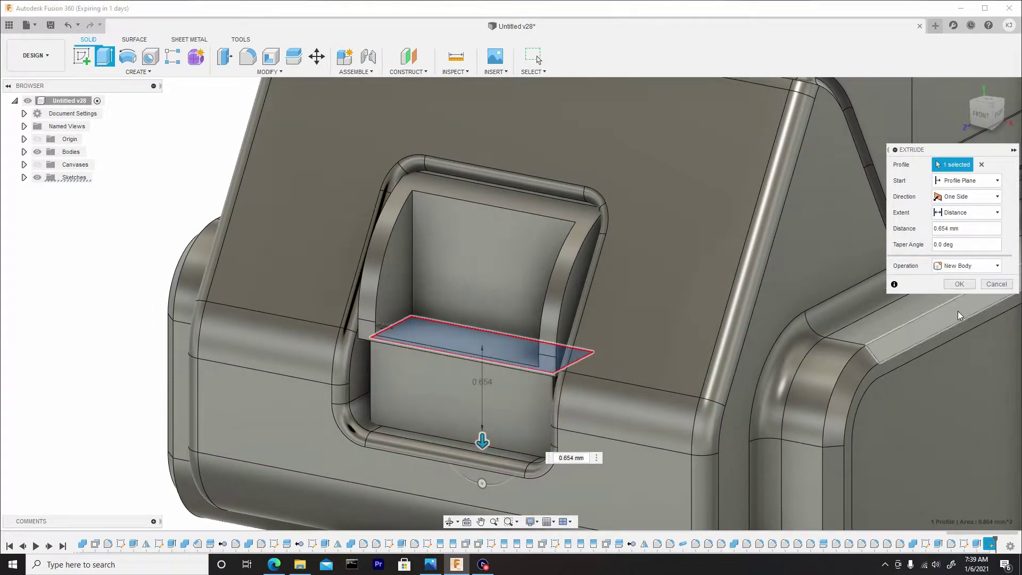
left_click(958, 284)
Fillet the two lower corner edges of the block beneath the latch with a 0.117 mm radius
scroll(421, 405, "up", 5)
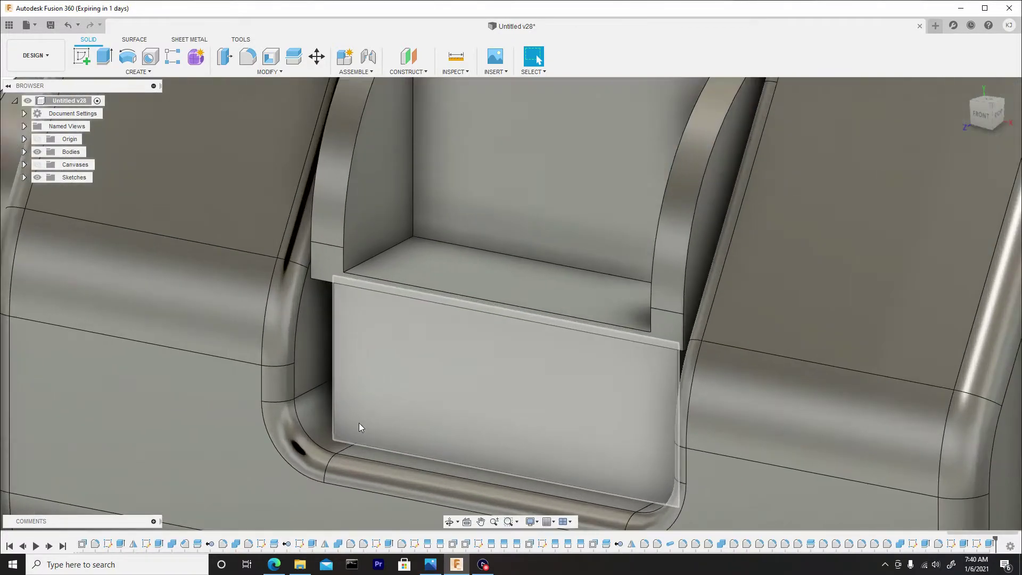
key("f")
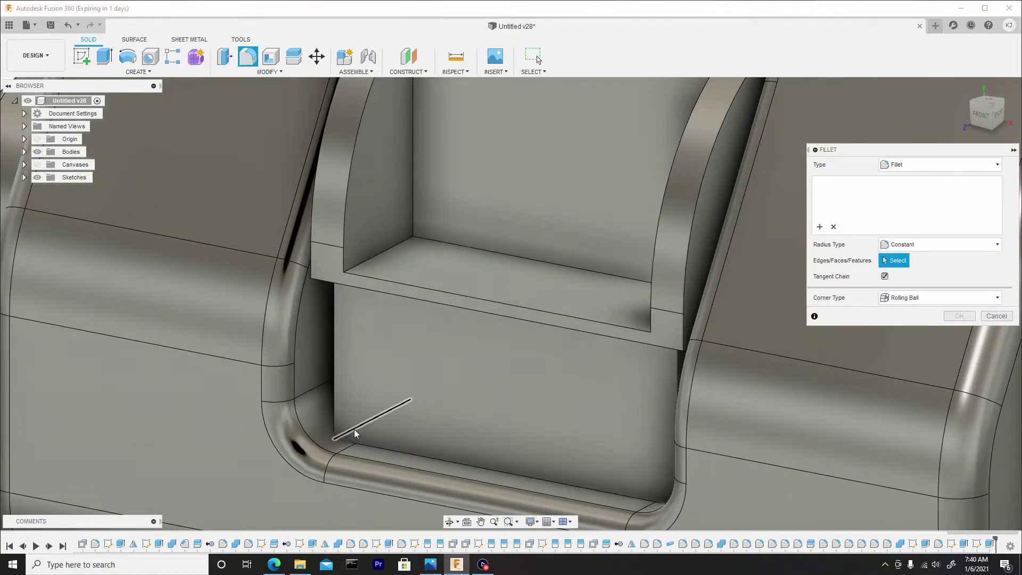
left_click(353, 430)
middle_click_drag(343, 395, 606, 410, "shift")
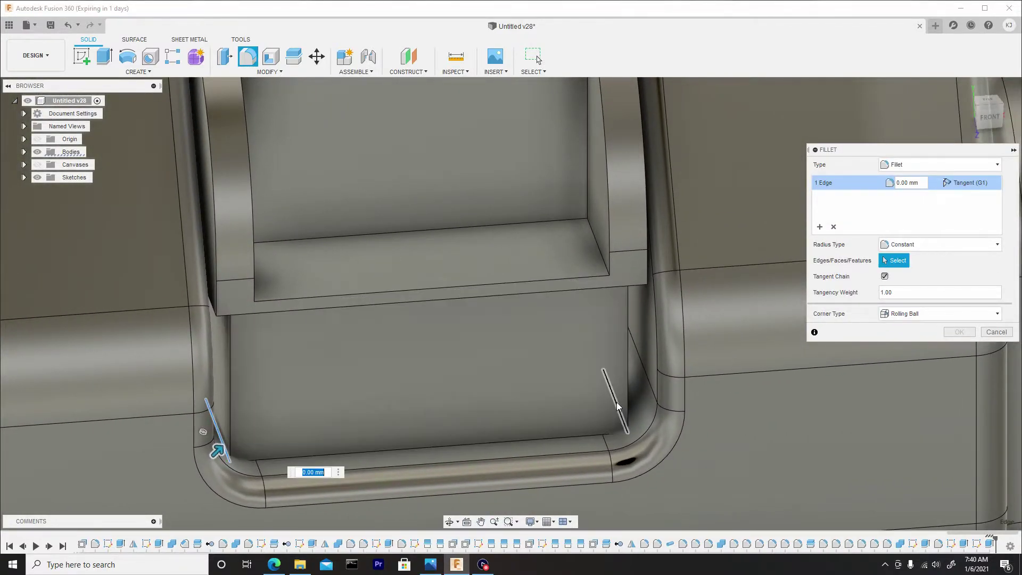
left_click(615, 400)
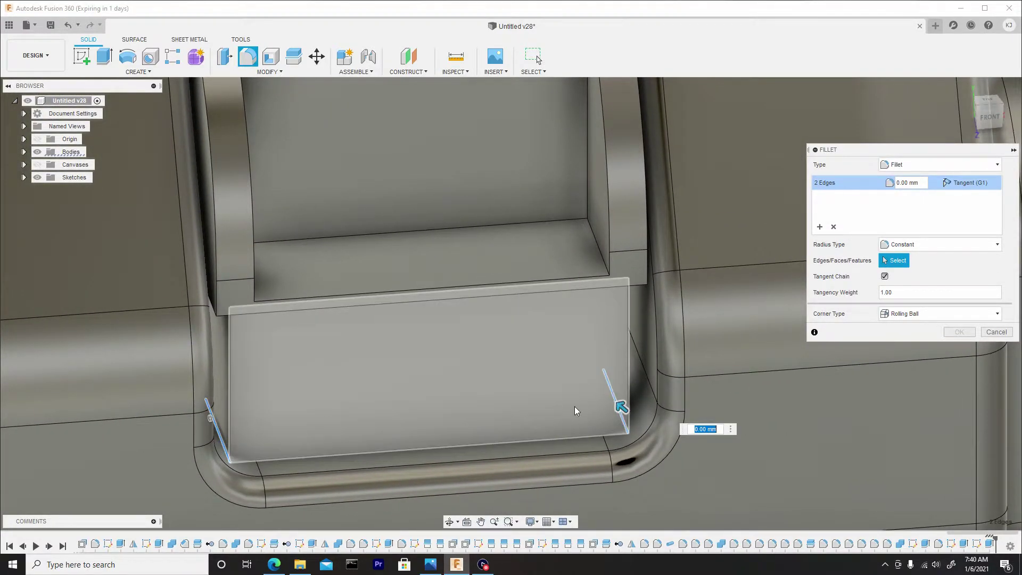
left_click_drag(620, 405, 612, 396)
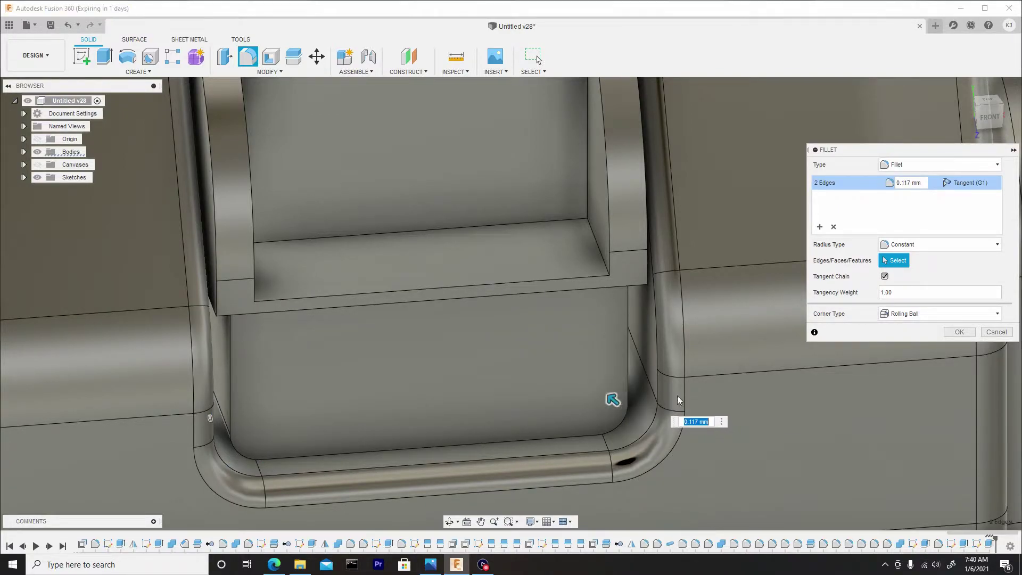
left_click(959, 332)
Fillet the two lower inner corner edges of the latch's pocket with a 0.077 mm radius
scroll(516, 344, "down", 5)
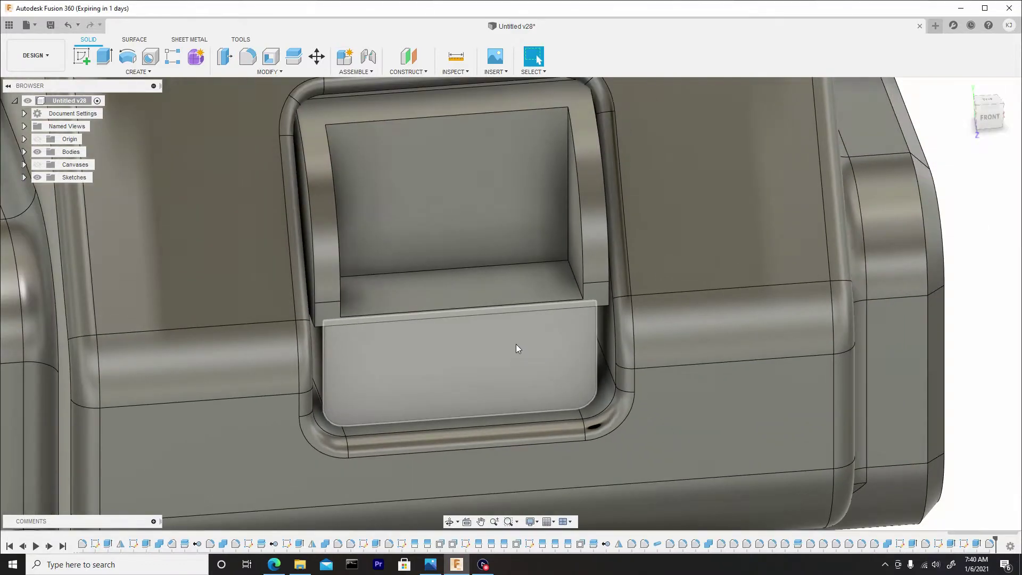
middle_click_drag(497, 340, 479, 248, "shift")
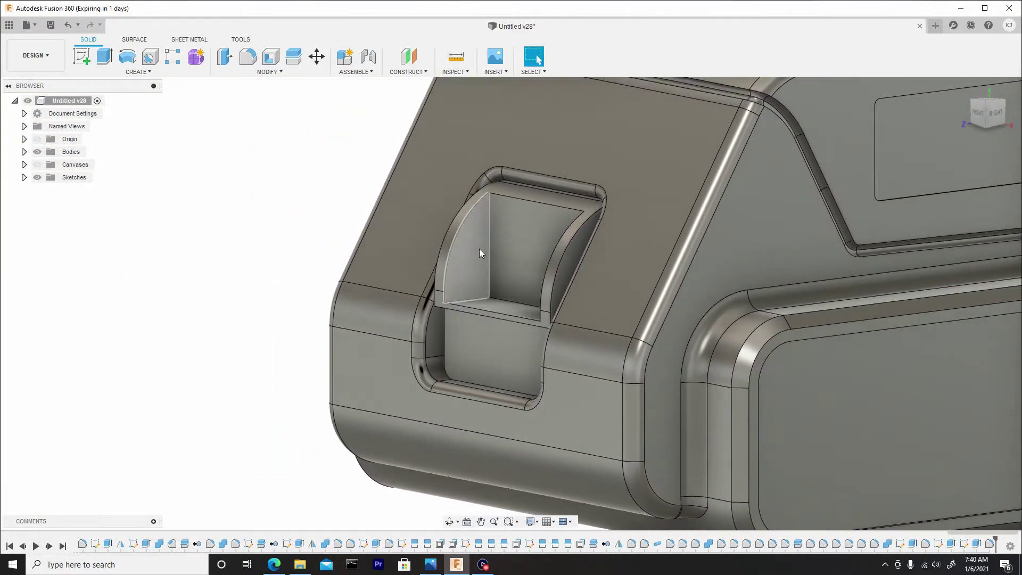
scroll(483, 248, "up", 2)
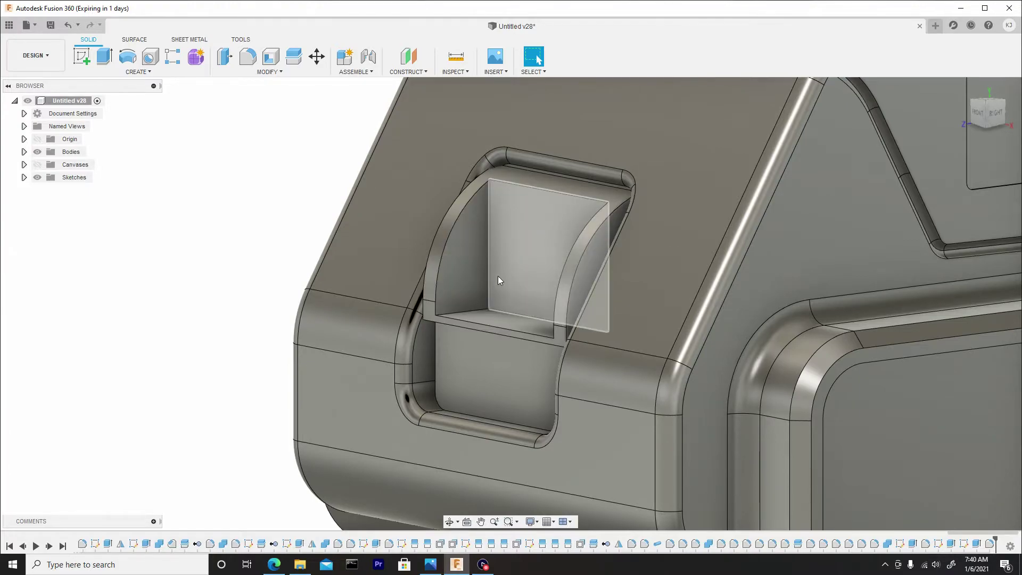
middle_click_drag(498, 276, 503, 278, "shift")
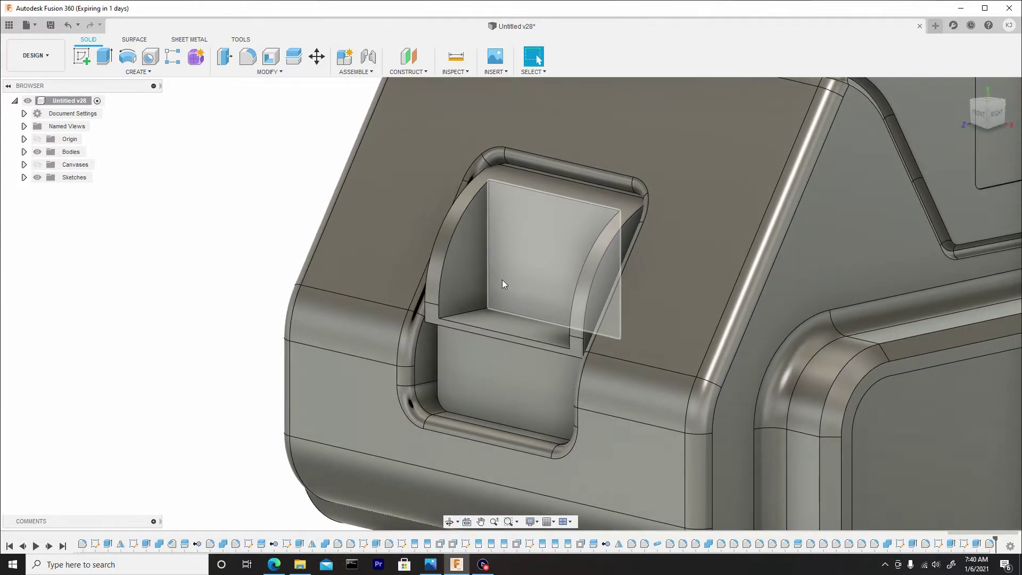
key("f")
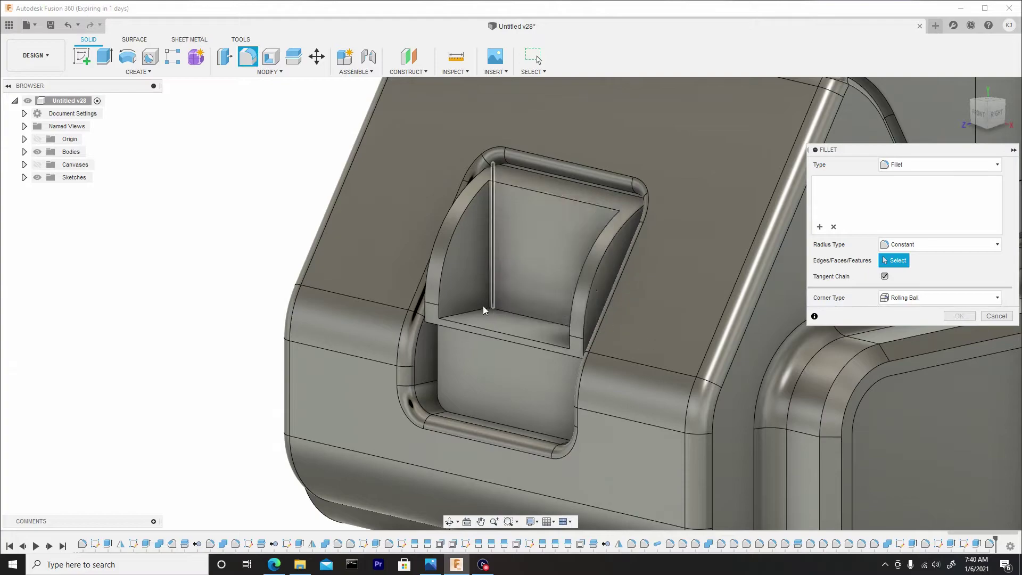
left_click(476, 308)
middle_click_drag(476, 308, 632, 305, "shift")
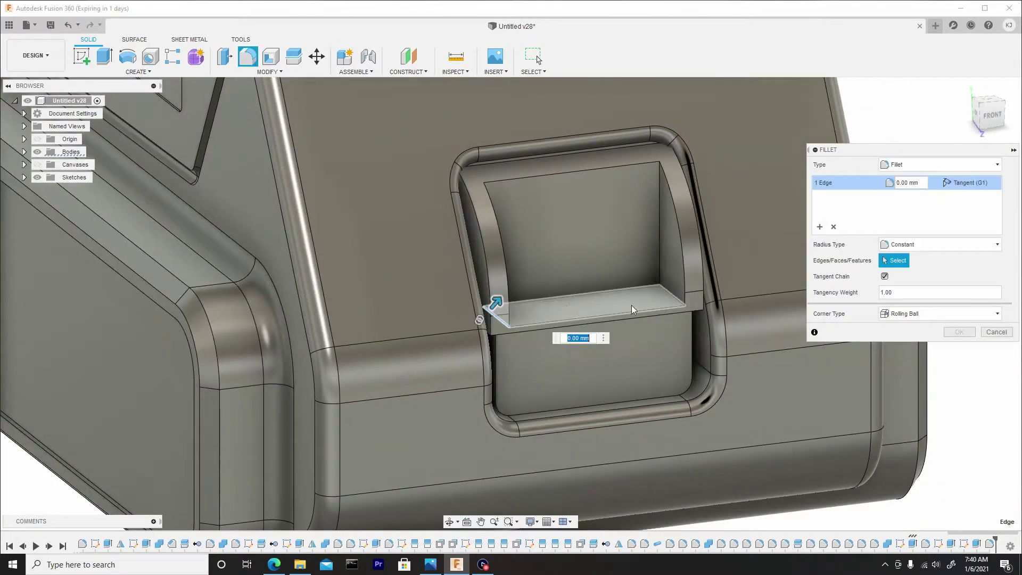
left_click(669, 295)
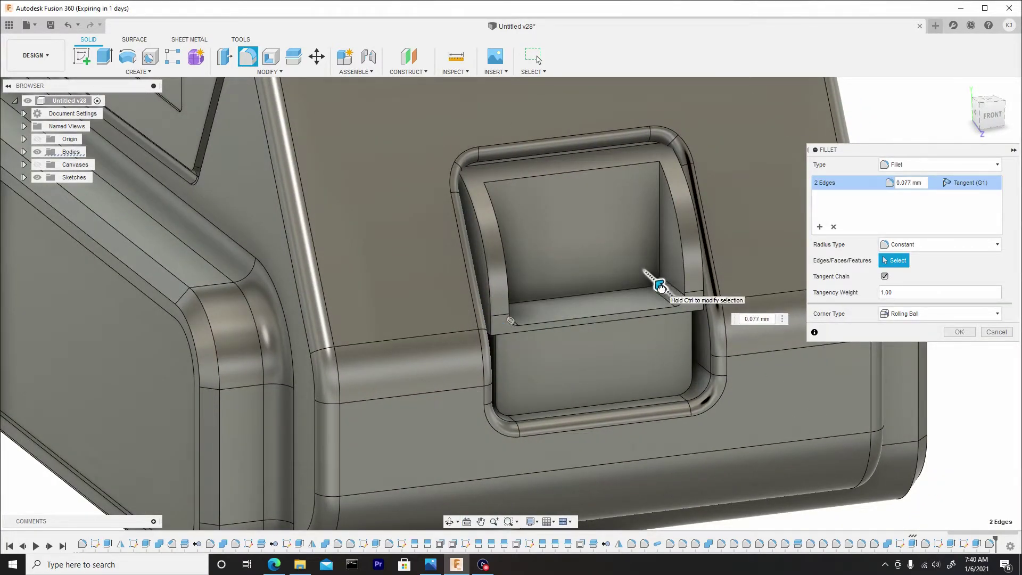
left_click(963, 332)
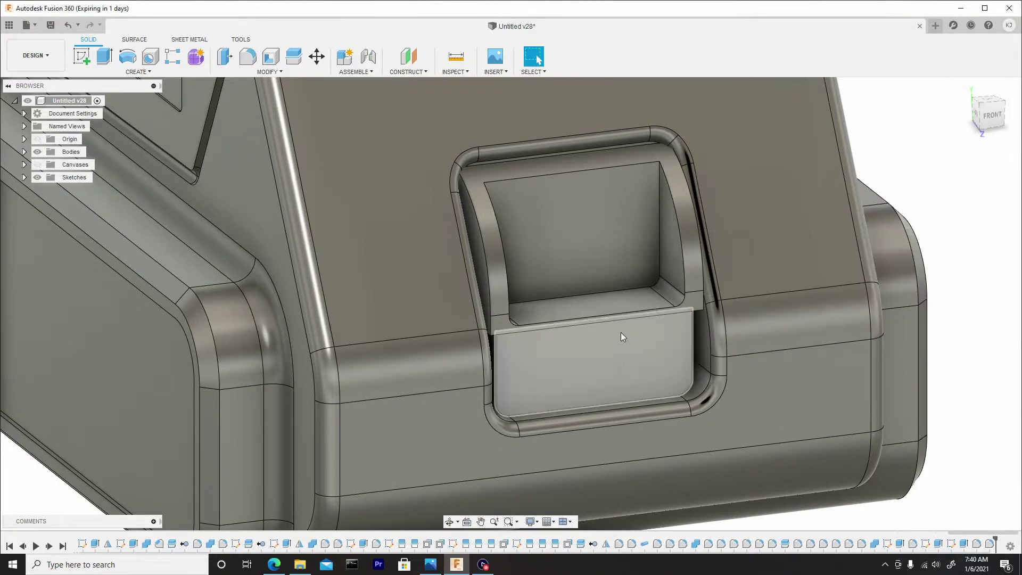
Fillet the edge chain around the back face of the latch's pocket with a 0.041 mm radius
key("f")
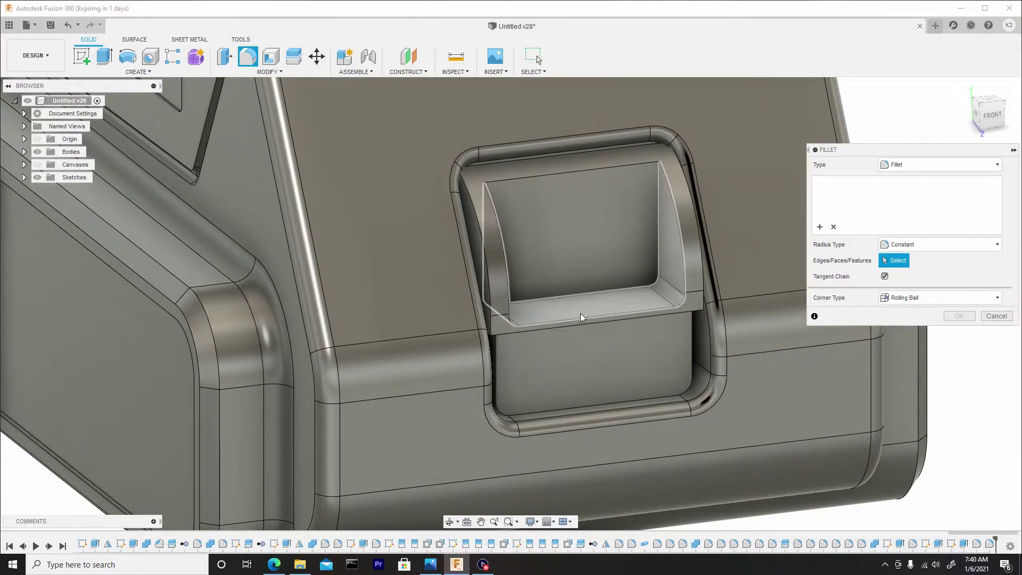
left_click(572, 295)
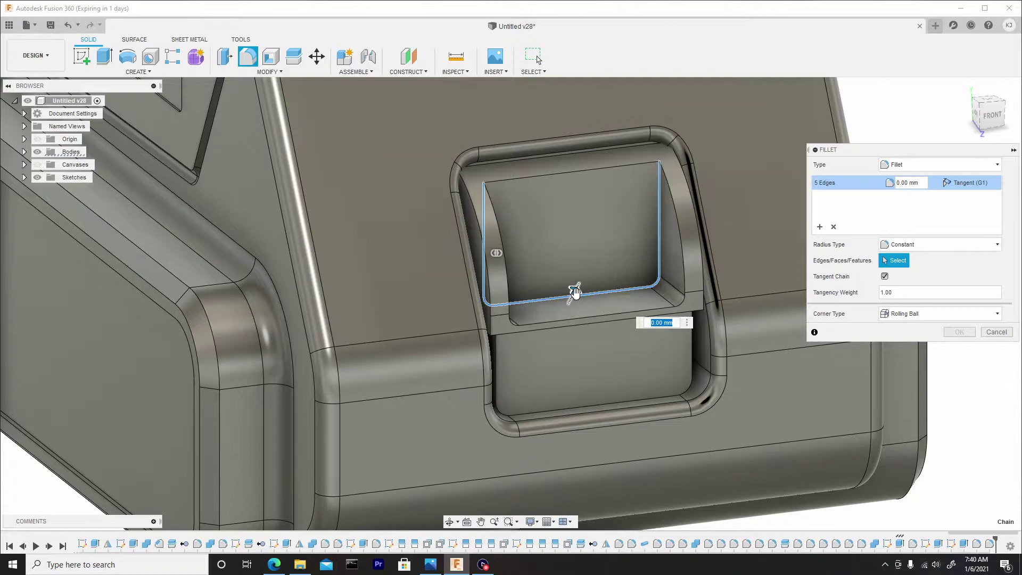
left_click_drag(575, 292, 577, 292)
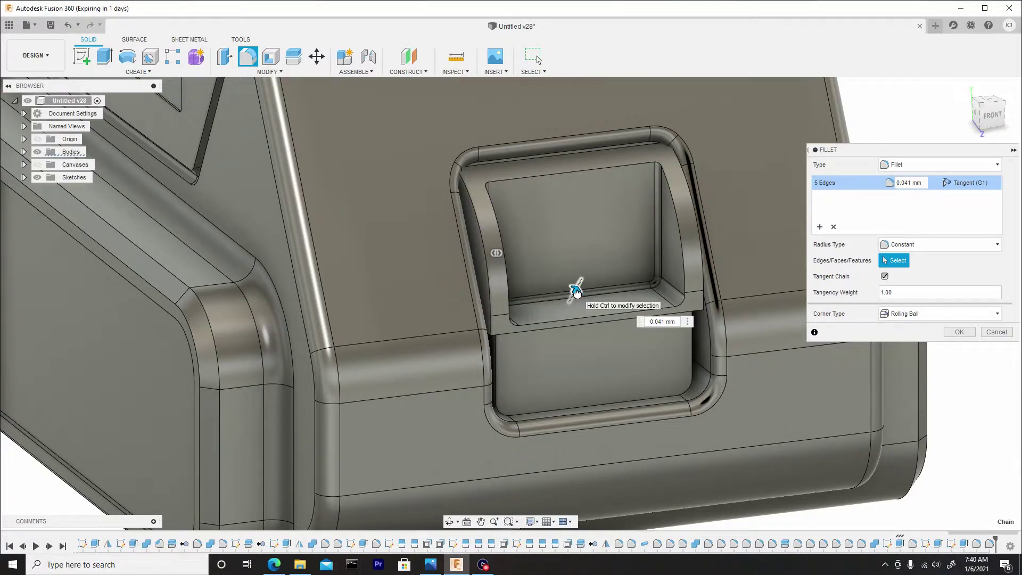
left_click(960, 332)
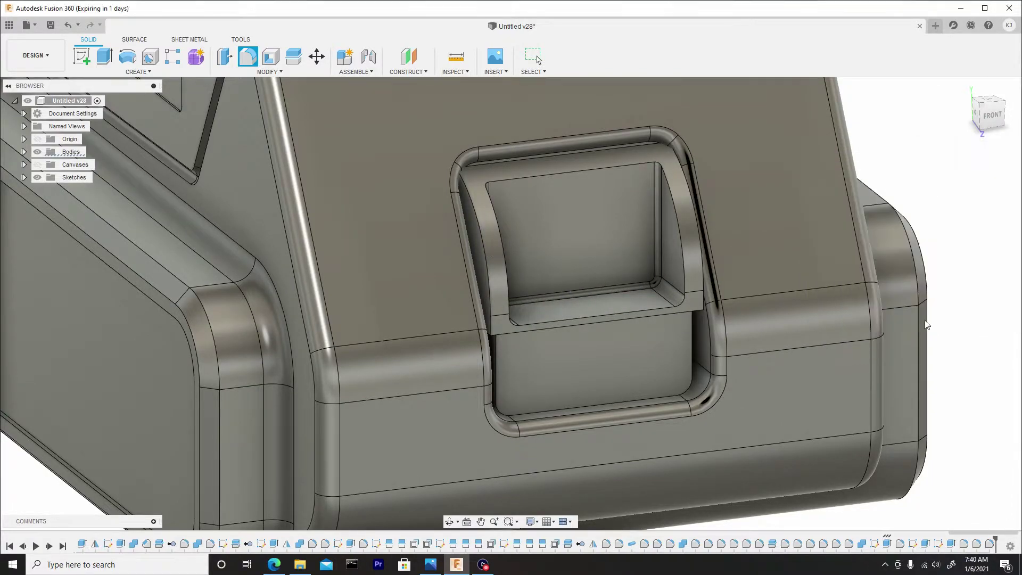
Fillet the front rim of the latch's pocket with a 0.008 mm radius
key("f")
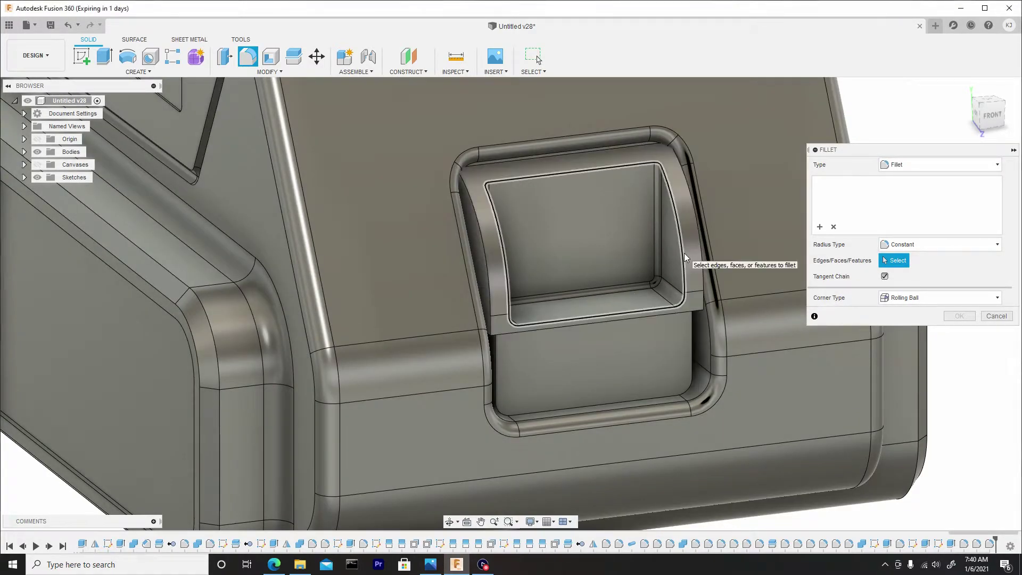
left_click(684, 253)
scroll(683, 253, "up", 2)
scroll(681, 253, "up", 1)
left_click_drag(679, 254, 681, 253)
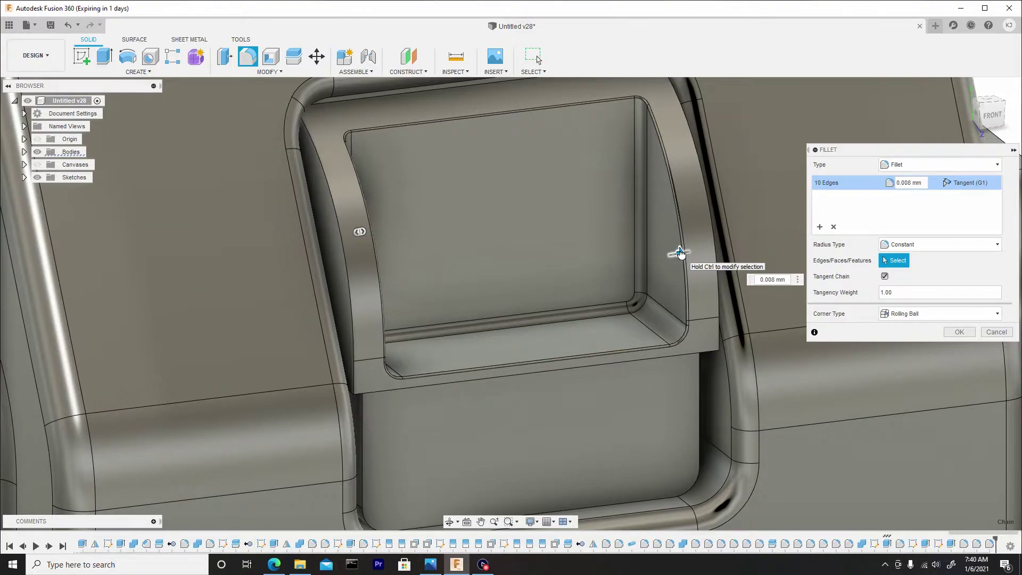
left_click(959, 332)
Combine the lower block as target with the latch as tool body, using the Join operation
scroll(513, 241, "down", 6)
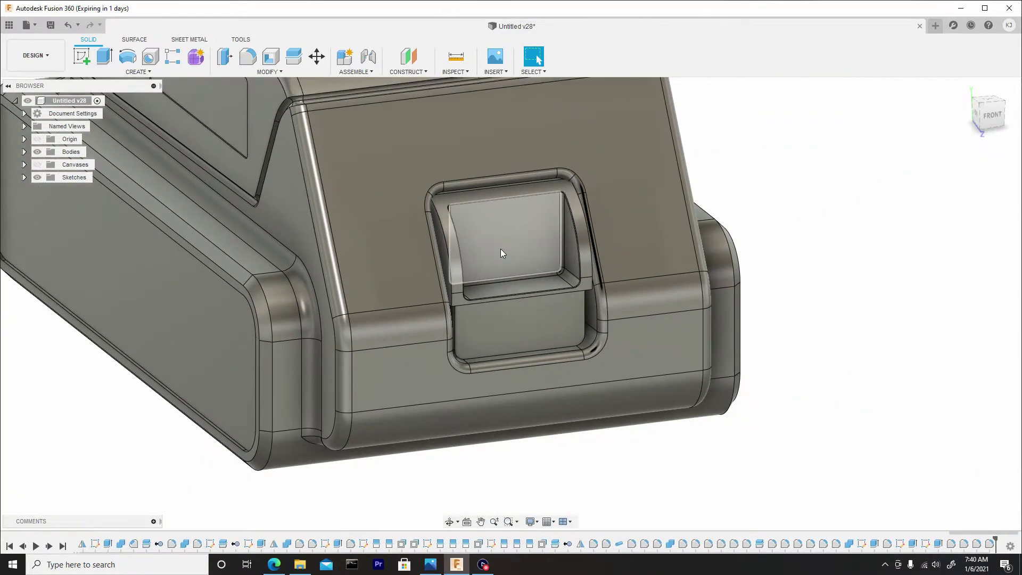
scroll(549, 325, "up", 3)
middle_click_drag(548, 325, 490, 245, "shift")
scroll(465, 325, "up", 3)
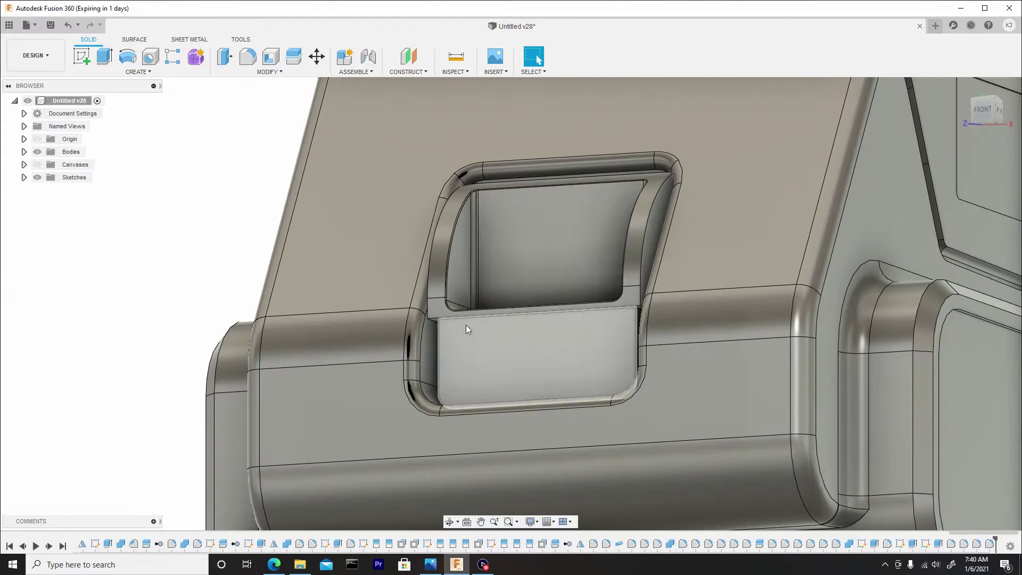
left_click(243, 72)
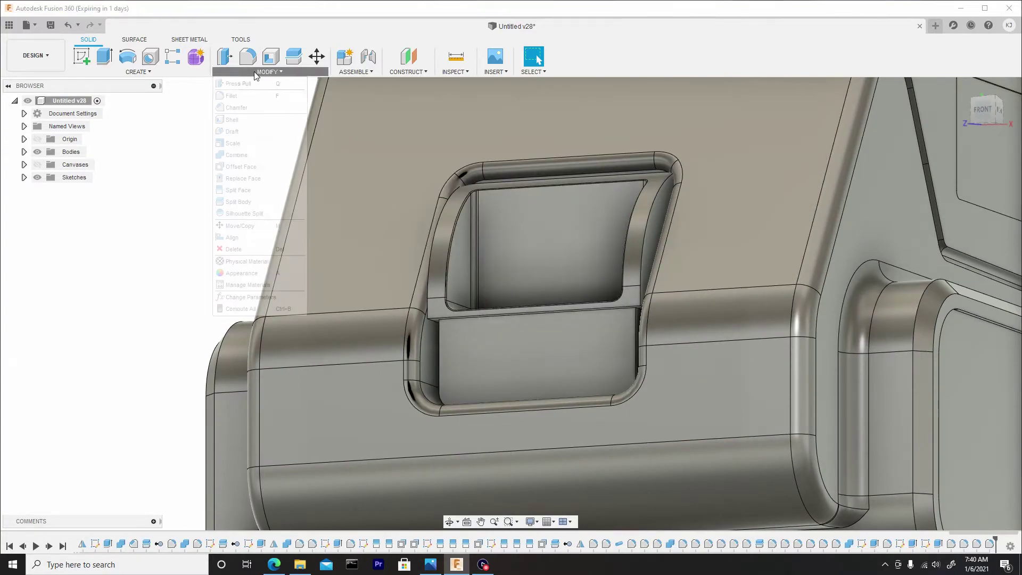
left_click(237, 155)
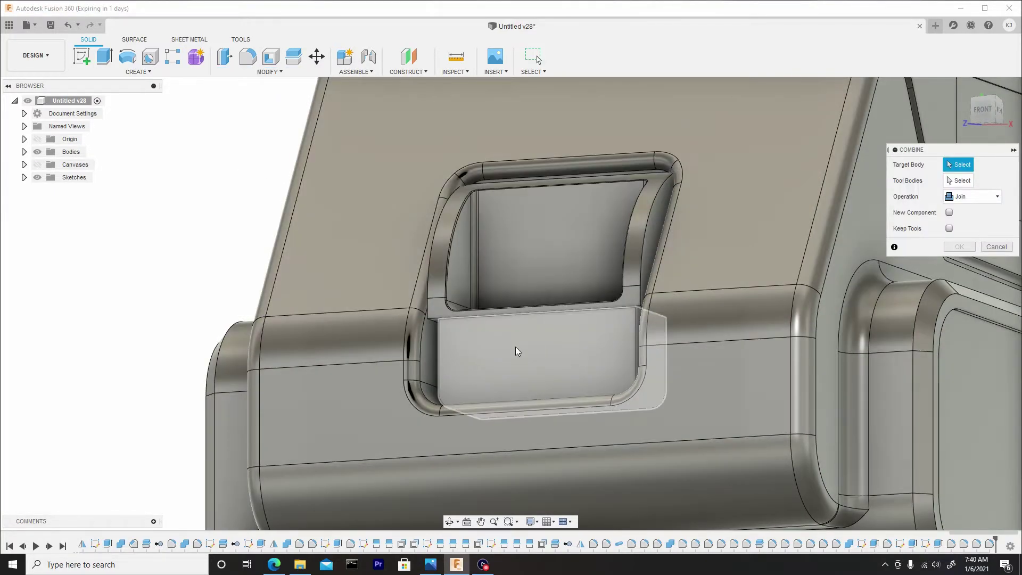
left_click(516, 347)
left_click(474, 304)
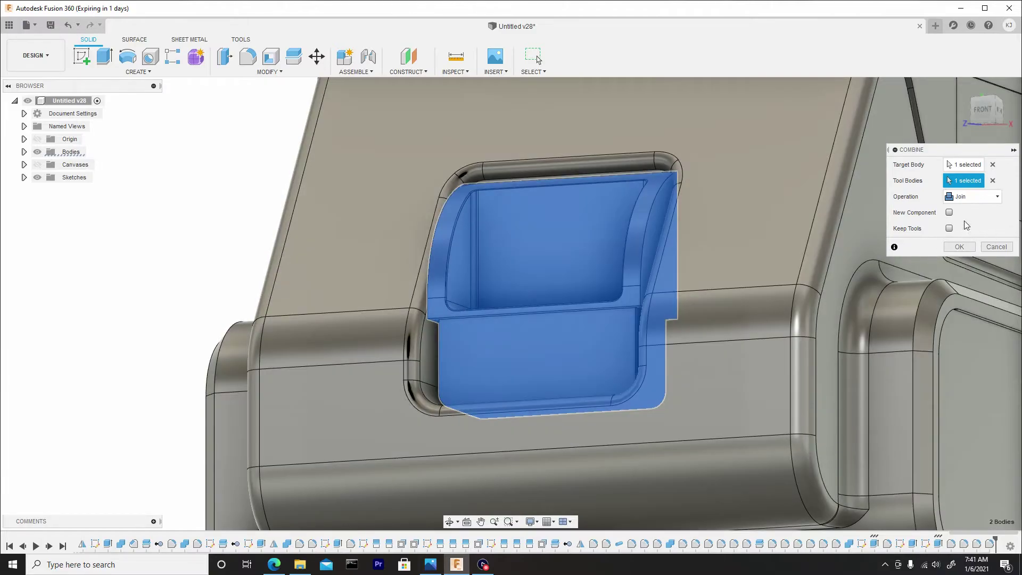
left_click(959, 247)
Isolate the joined latch body so that all other bodies are hidden
mouse_move(567, 209)
middle_mouse_down("shift")
mouse_move(588, 230)
mouse_move(573, 226)
middle_mouse_up("shift")
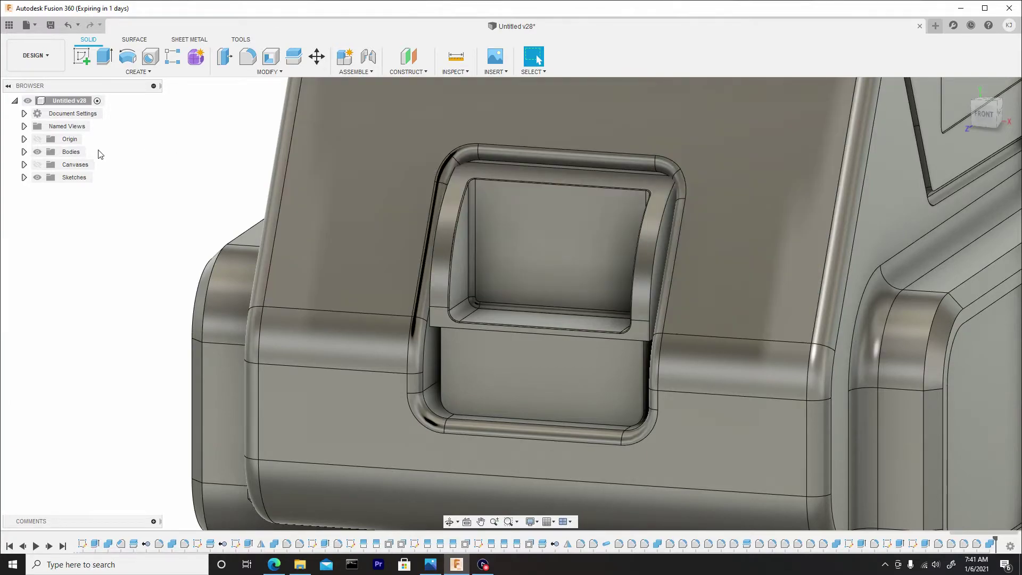
left_click(24, 151)
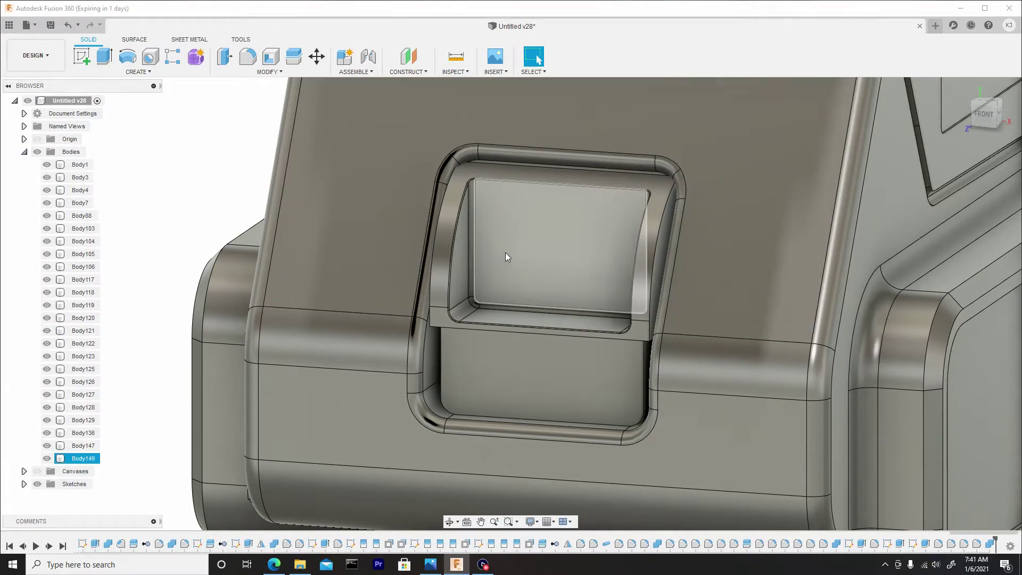
left_click(80, 459)
right_click(81, 460)
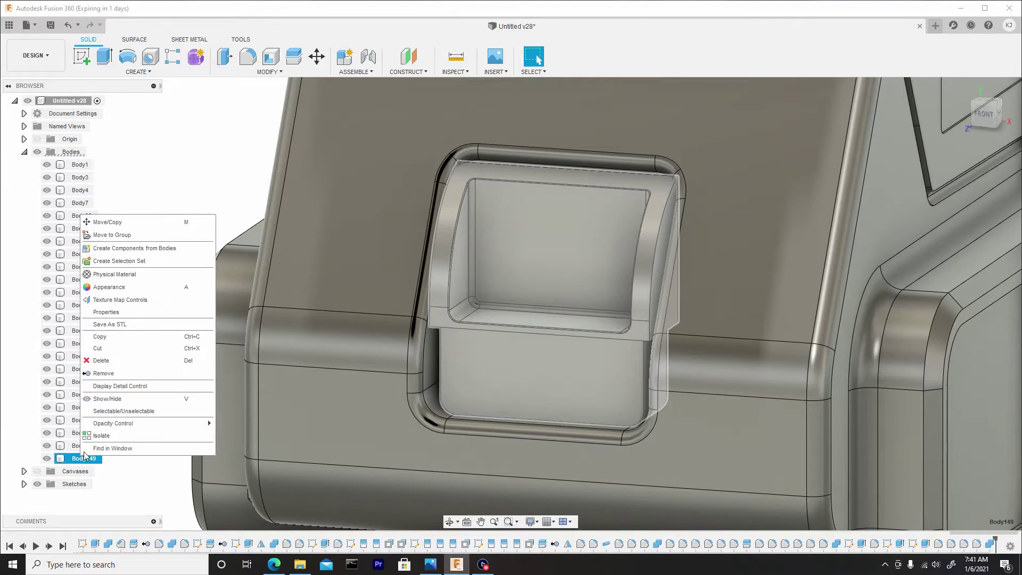
left_click(106, 436)
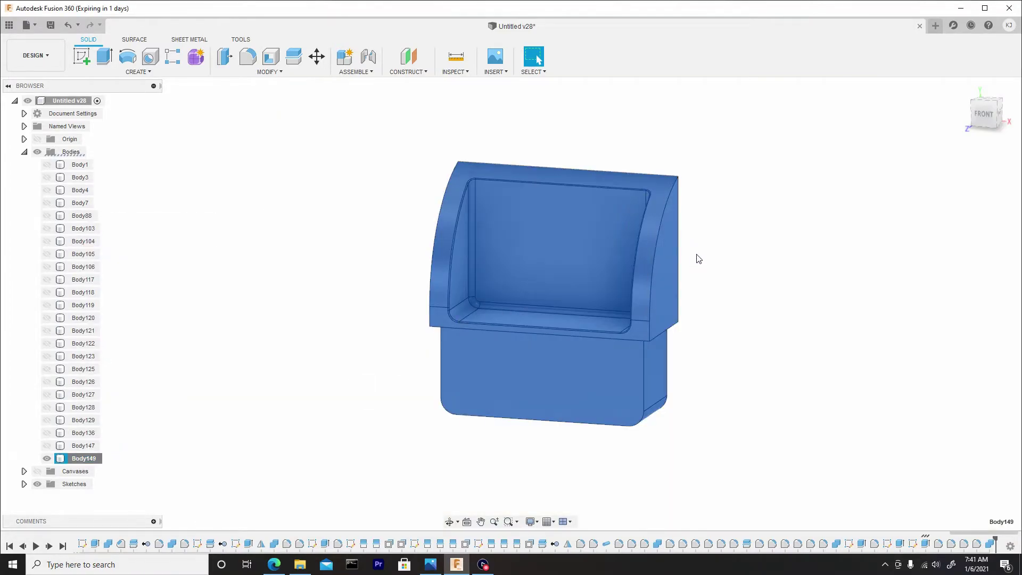
Fillet the top rear edge of the latch with a 0.069 mm radius
middle_click_drag(695, 257, 596, 243, "shift")
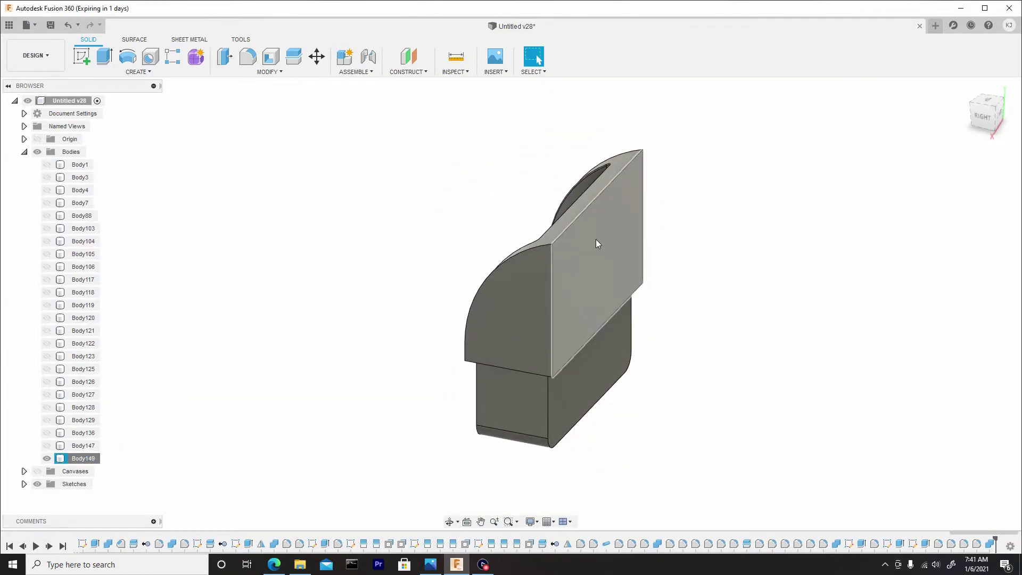
key("f")
left_click(587, 206)
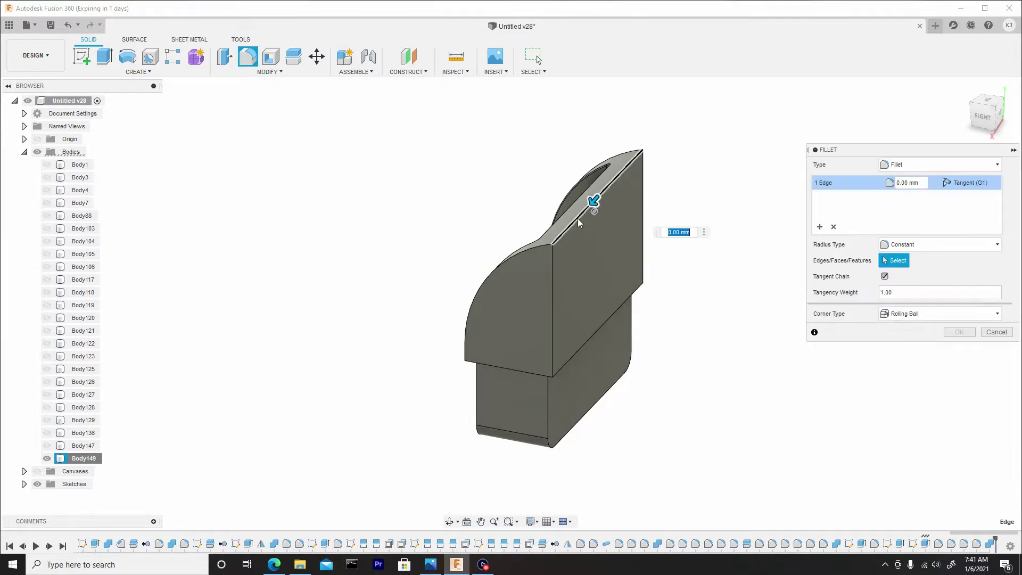
left_click_drag(592, 201, 591, 203)
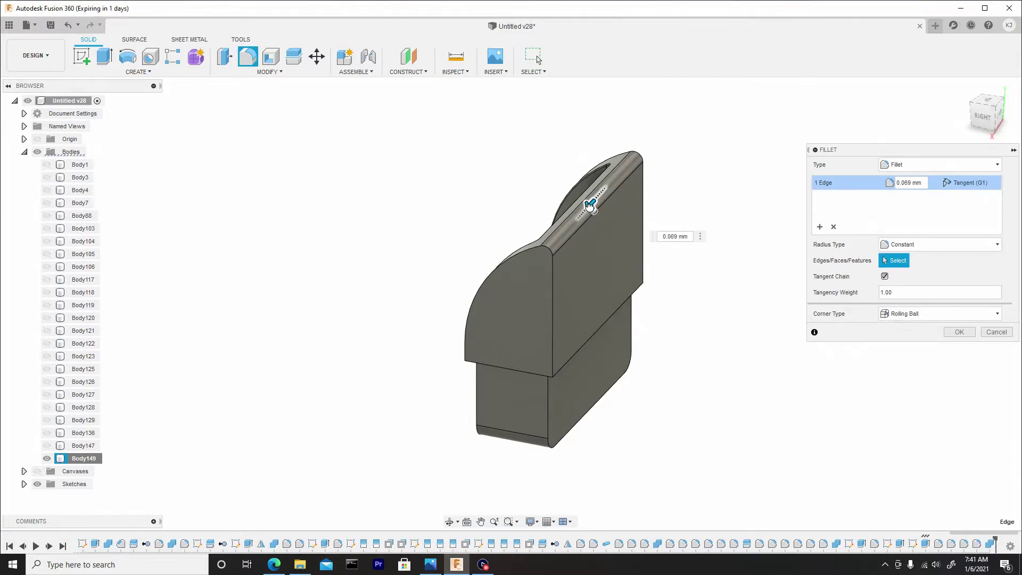
left_click(959, 331)
Fillet the two bottom side edges of the latch's wider upper part, running from front to back
middle_click_drag(516, 253, 624, 261, "shift")
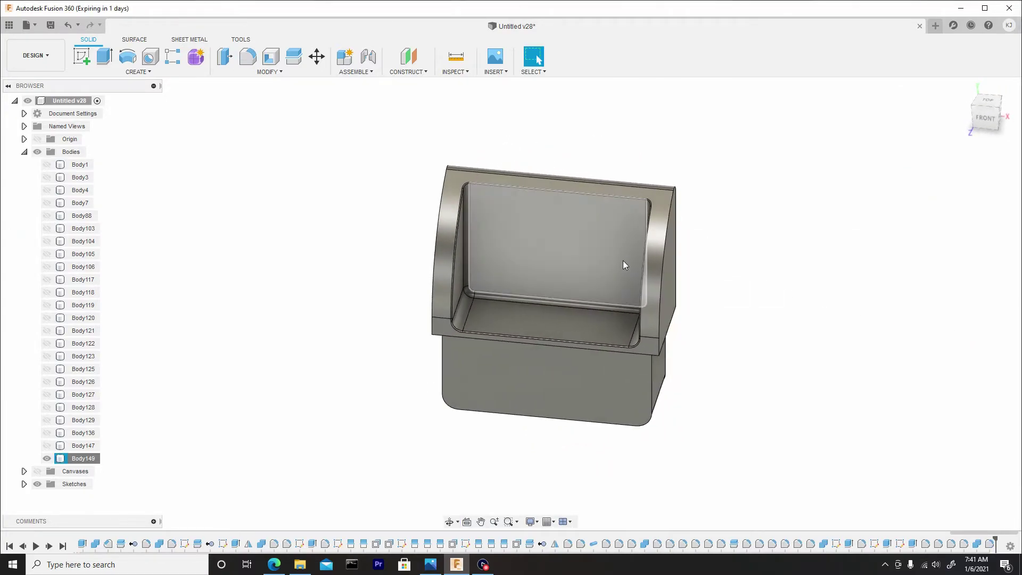
key("f")
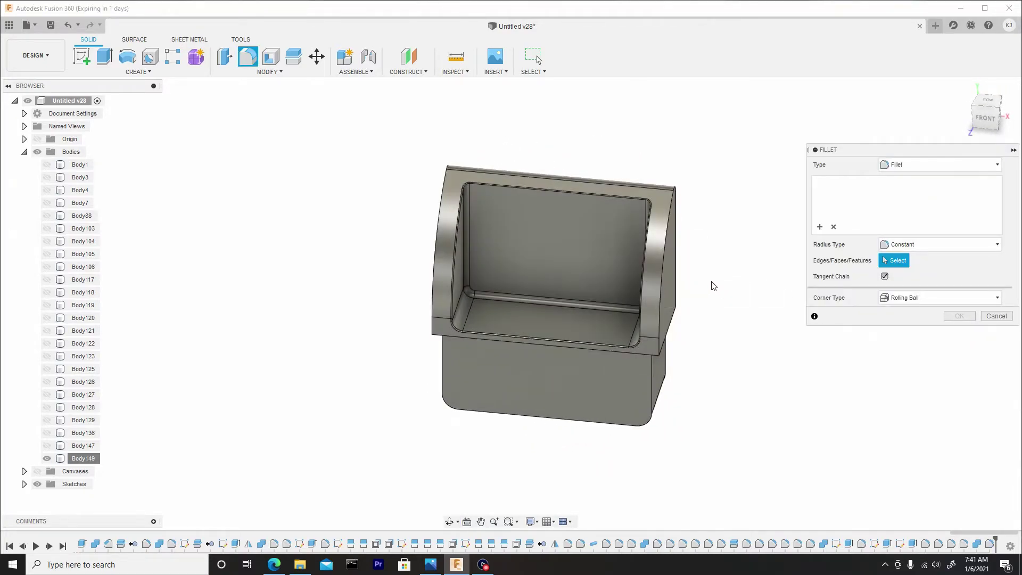
middle_click_drag(664, 316, 650, 319, "shift")
left_click(651, 316)
middle_click_drag(494, 301, 511, 286, "shift")
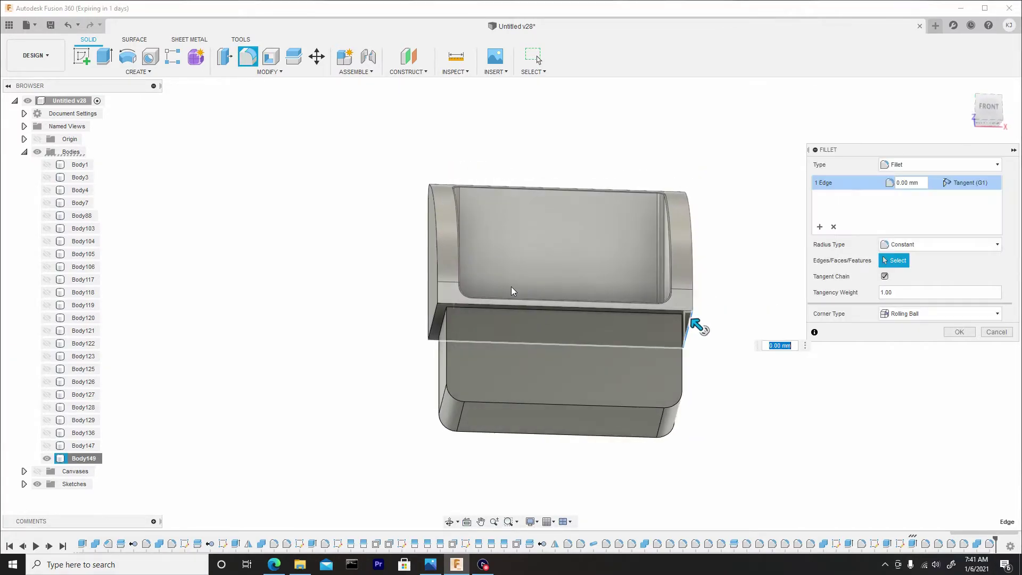
scroll(433, 325, "up", 5)
left_click(425, 331)
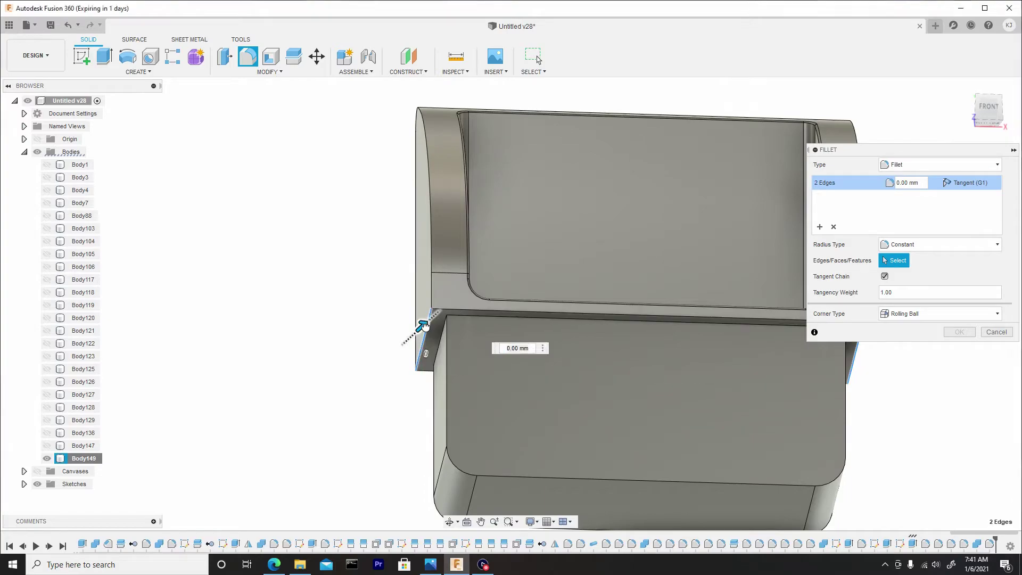
right_click(365, 309)
left_click(392, 309)
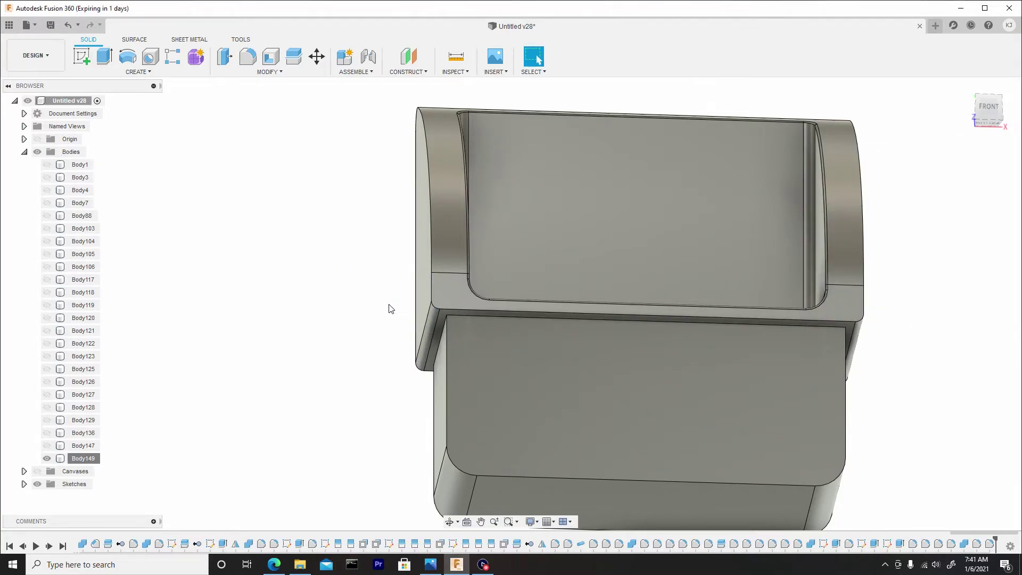
Fillet the 14-edge outer chain around the latch's upper part with a 0.043 mm radius
key("f")
left_click(429, 283)
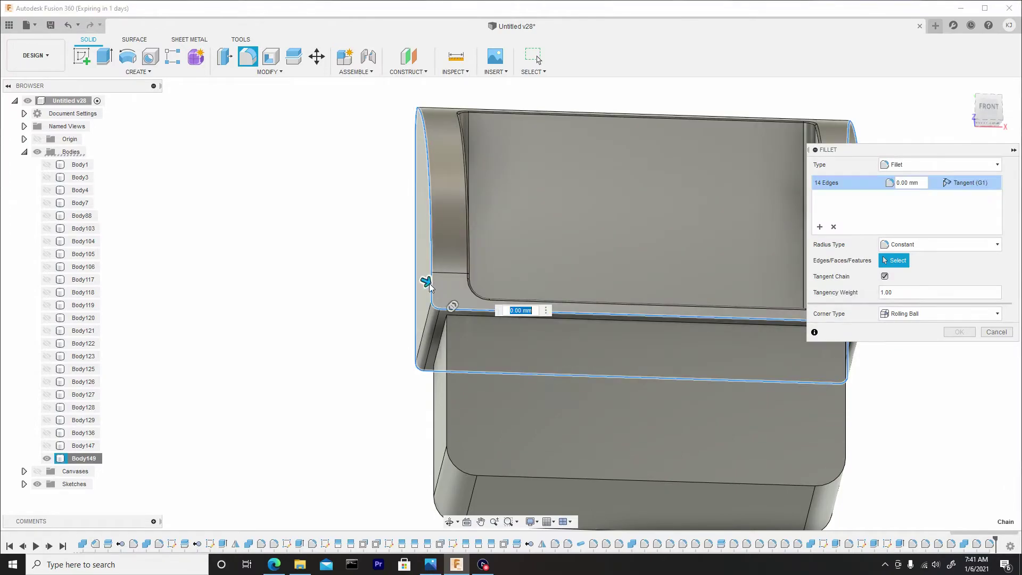
middle_click_drag(429, 283, 306, 334, "shift")
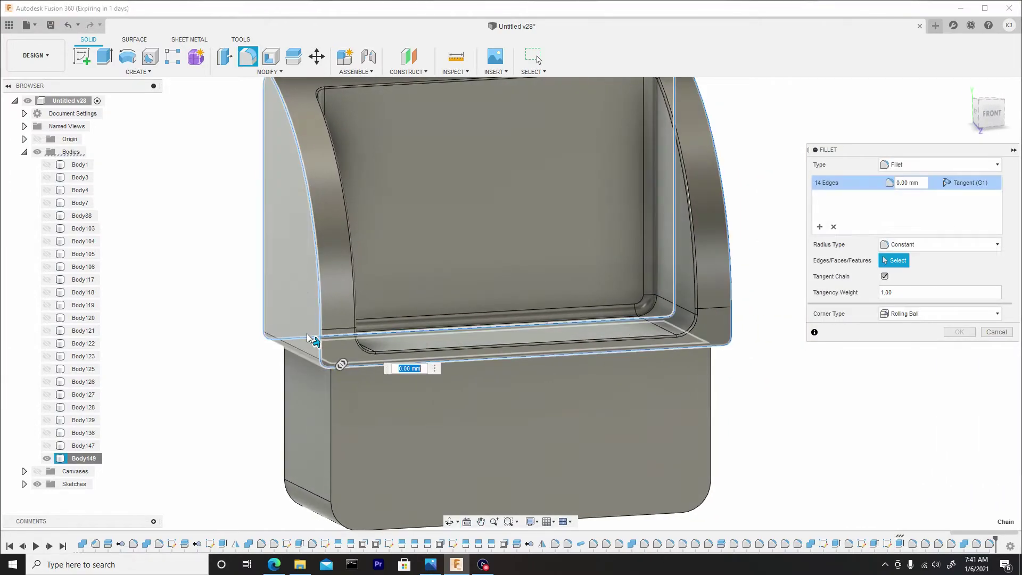
left_click_drag(308, 334, 318, 341)
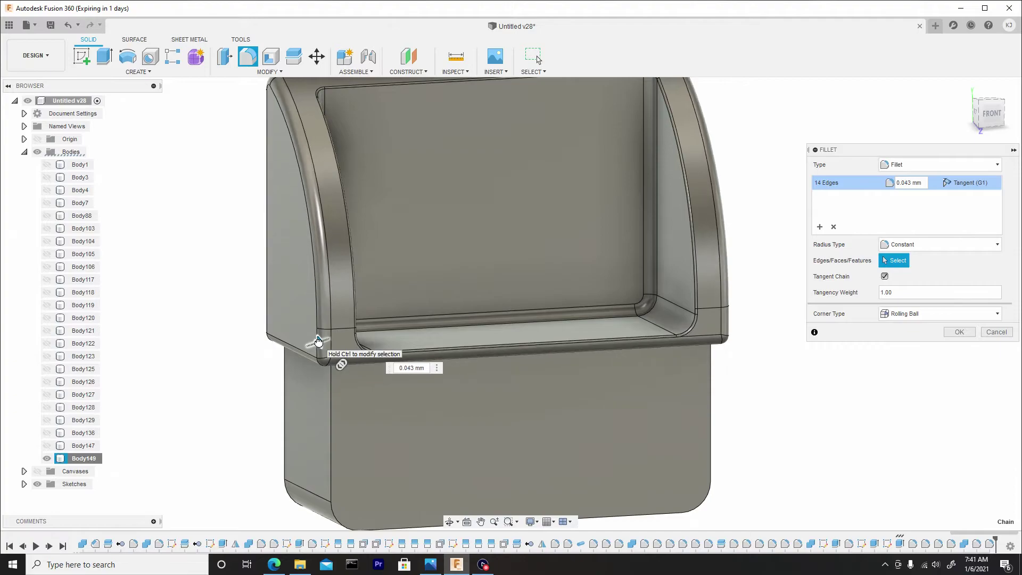
left_click(948, 334)
Unisolate the latch body to show all the drill's bodies again, and clear the selection
scroll(436, 290, "down", 3)
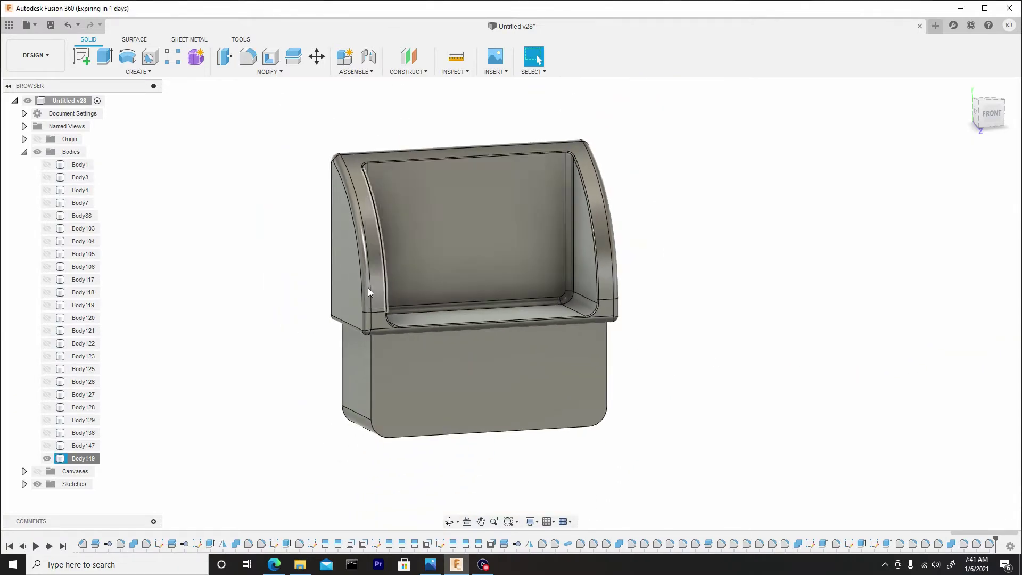
right_click(87, 458)
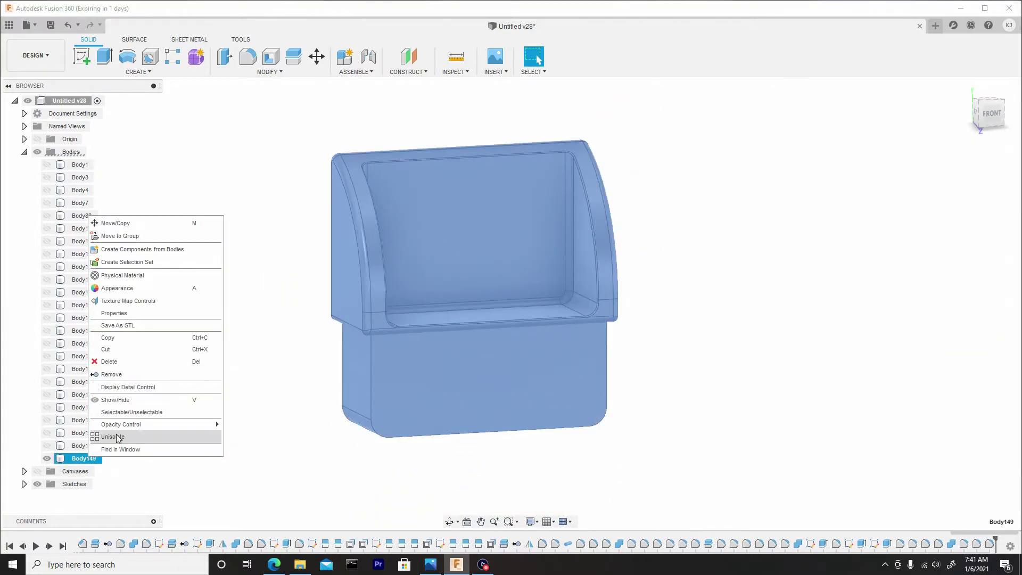
left_click(133, 437)
left_click(888, 187)
Examine how the filleted latch sits in its recess in the battery base from the front and side
scroll(794, 200, "down", 4)
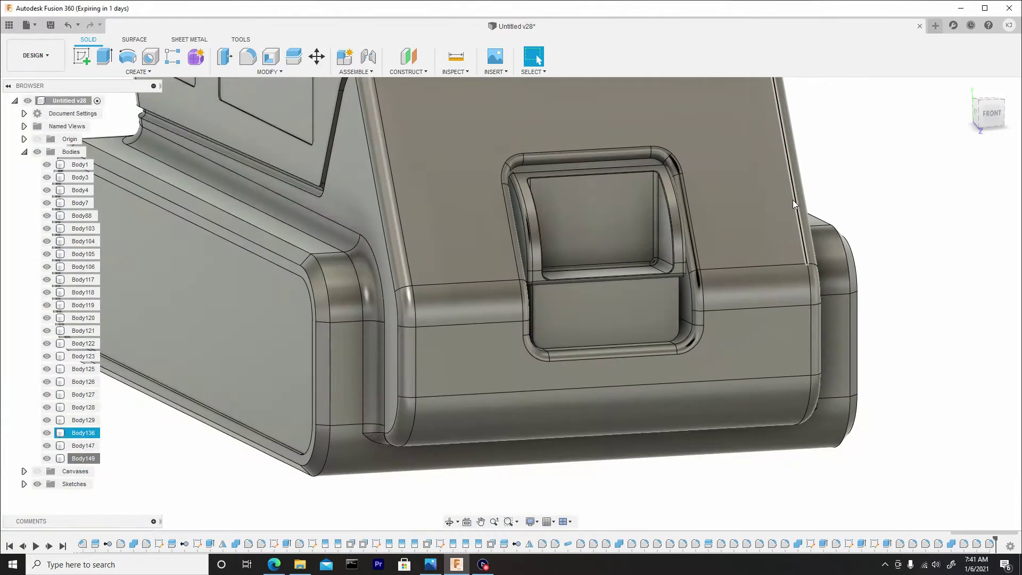
middle_click_drag(794, 206, 539, 328, "shift")
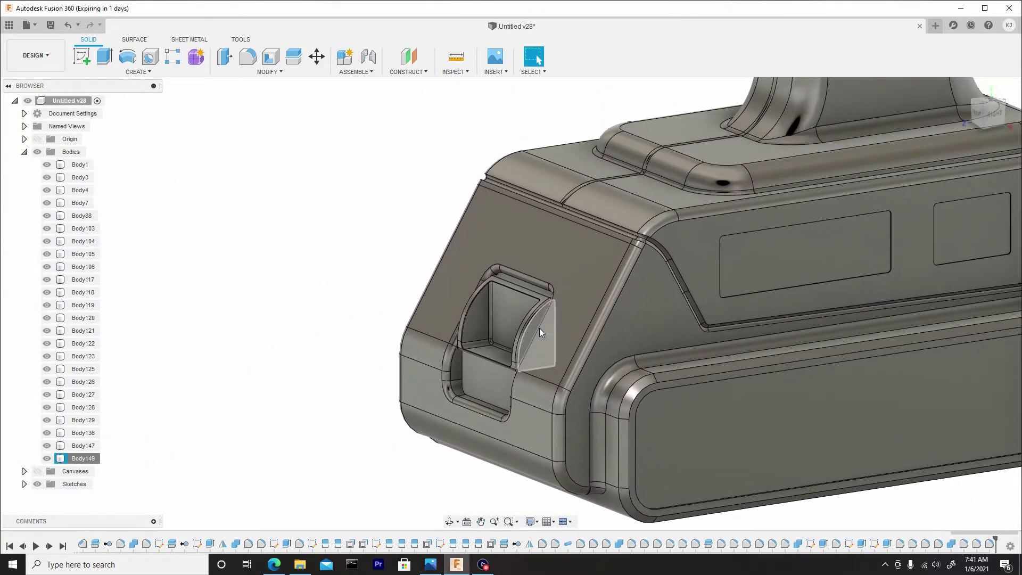
scroll(595, 272, "down", 4)
middle_click_drag(617, 312, 605, 303, "shift")
scroll(593, 320, "up", 8)
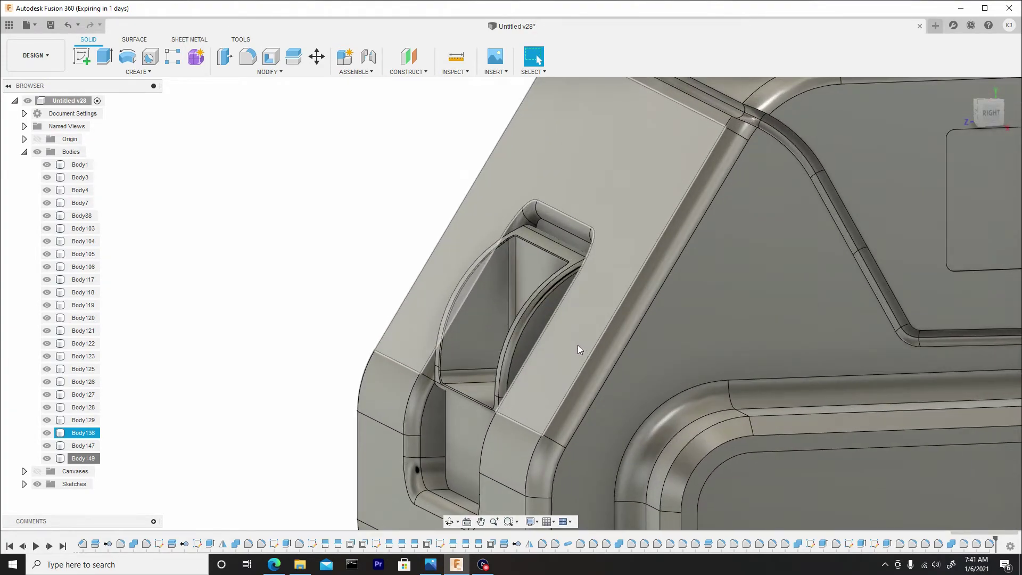
scroll(614, 279, "down", 5)
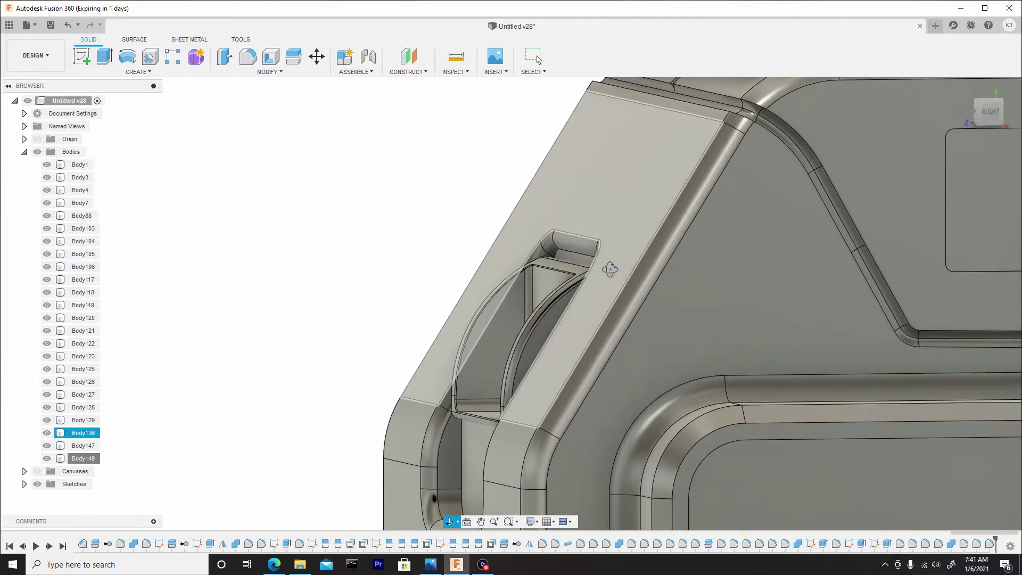
scroll(611, 290, "up", 5)
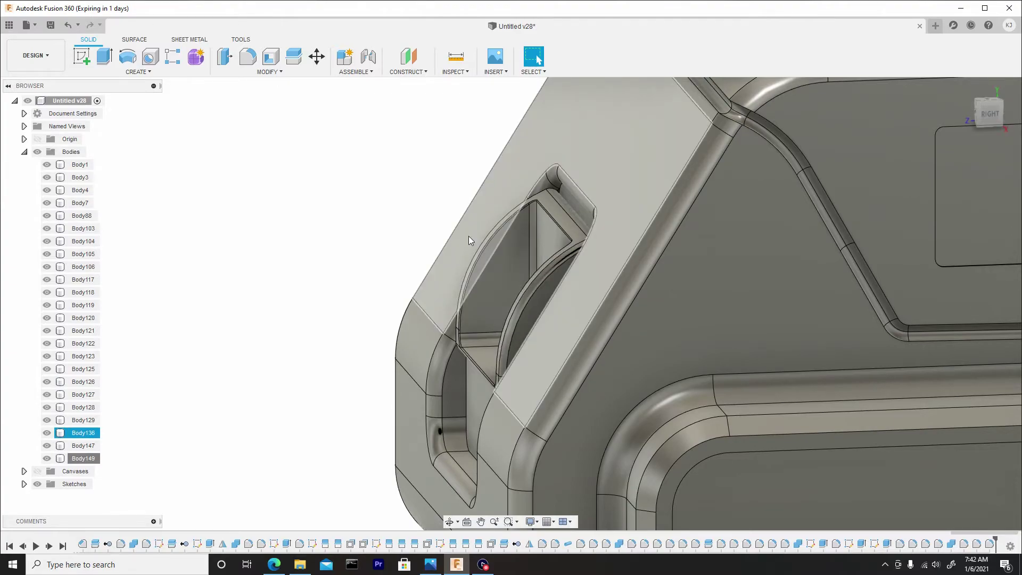
scroll(469, 240, "down", 10)
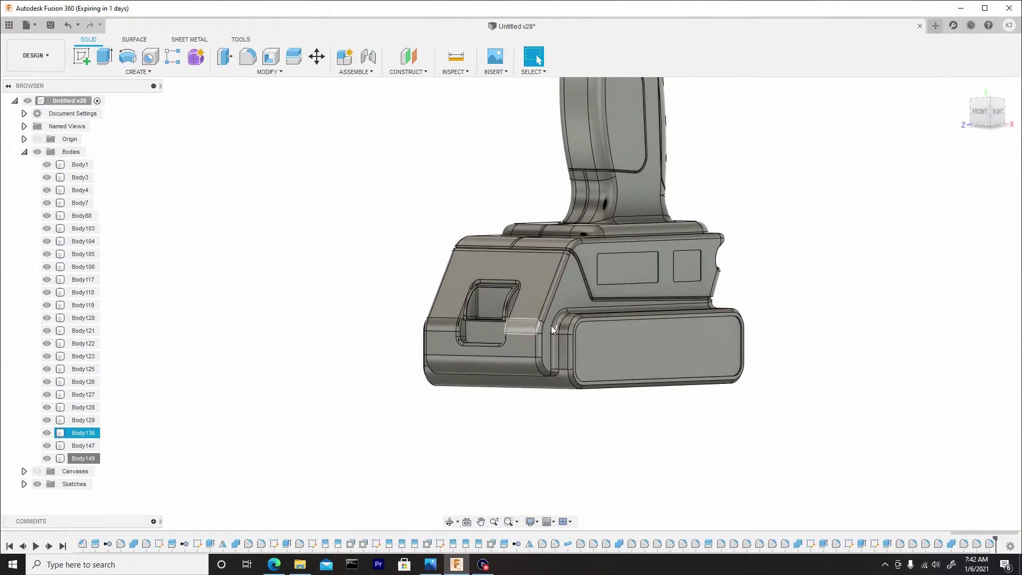
Examine the whole drill from the battery base up to the rear motor housing
middle_click_drag(551, 329, 512, 346, "shift")
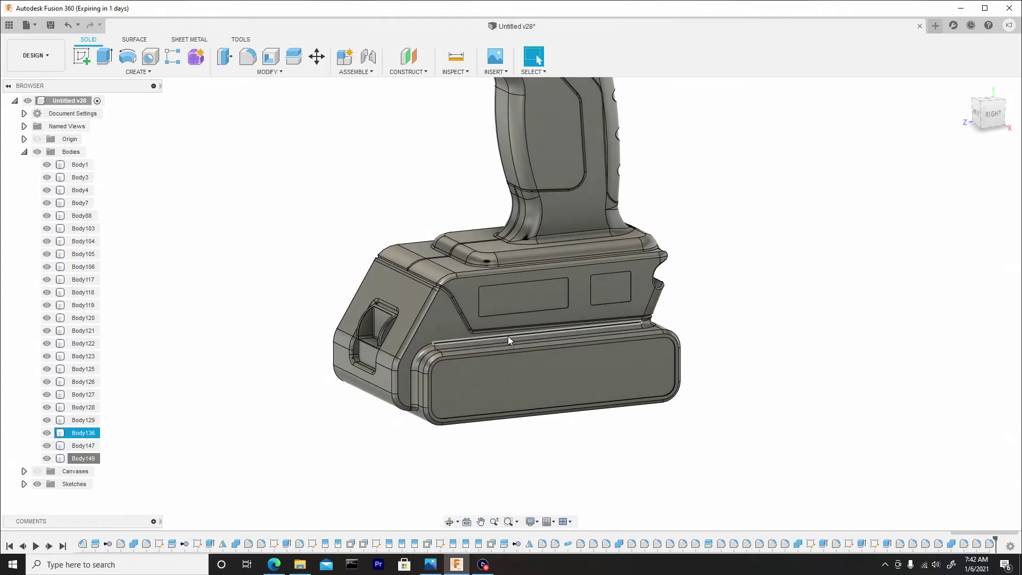
scroll(509, 336, "down", 2)
middle_click_drag(535, 311, 475, 414)
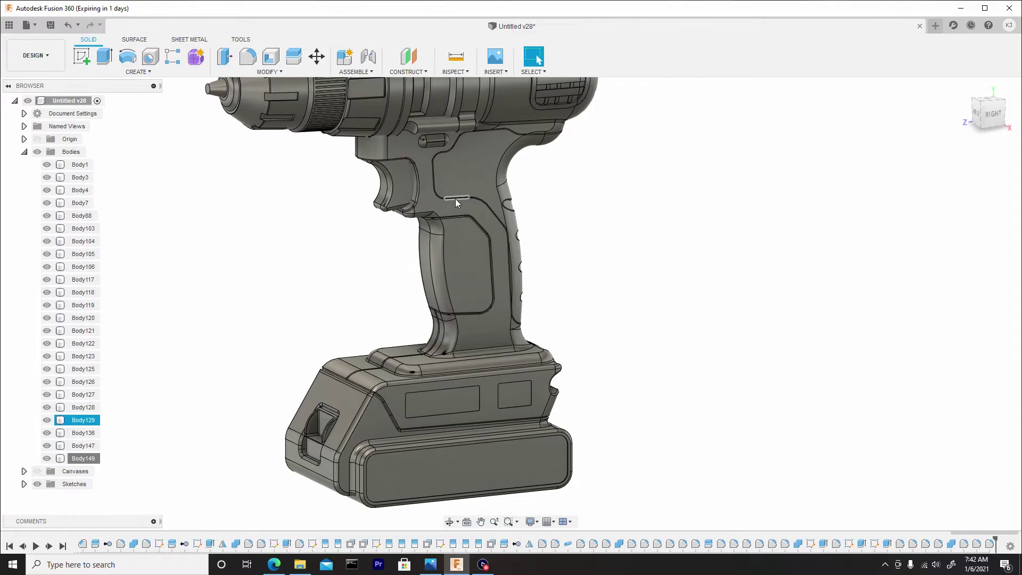
middle_click_drag(502, 183, 542, 279)
scroll(569, 284, "down", 2)
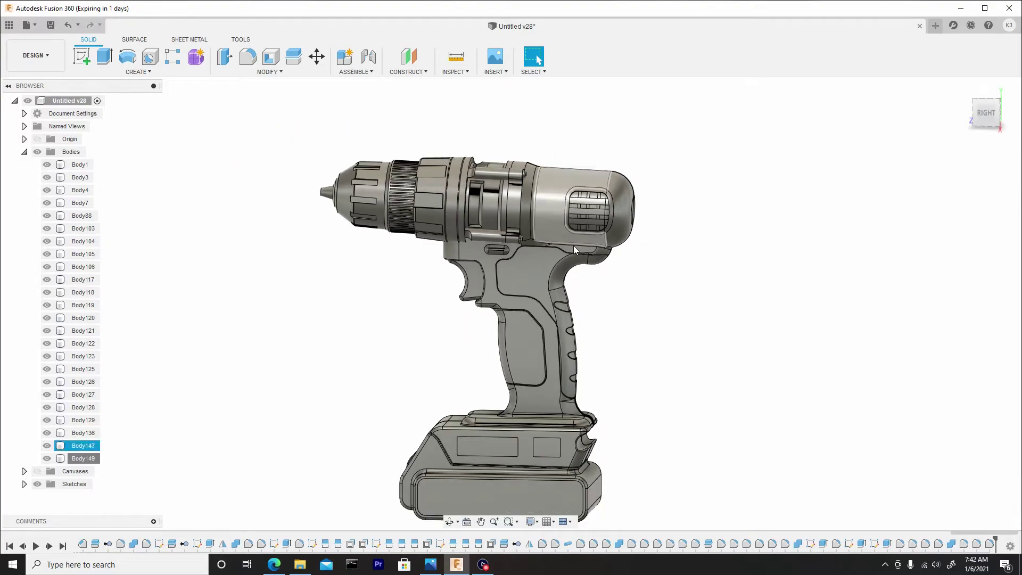
middle_click_drag(574, 245, 570, 297)
scroll(523, 210, "up", 3)
scroll(552, 285, "up", 4)
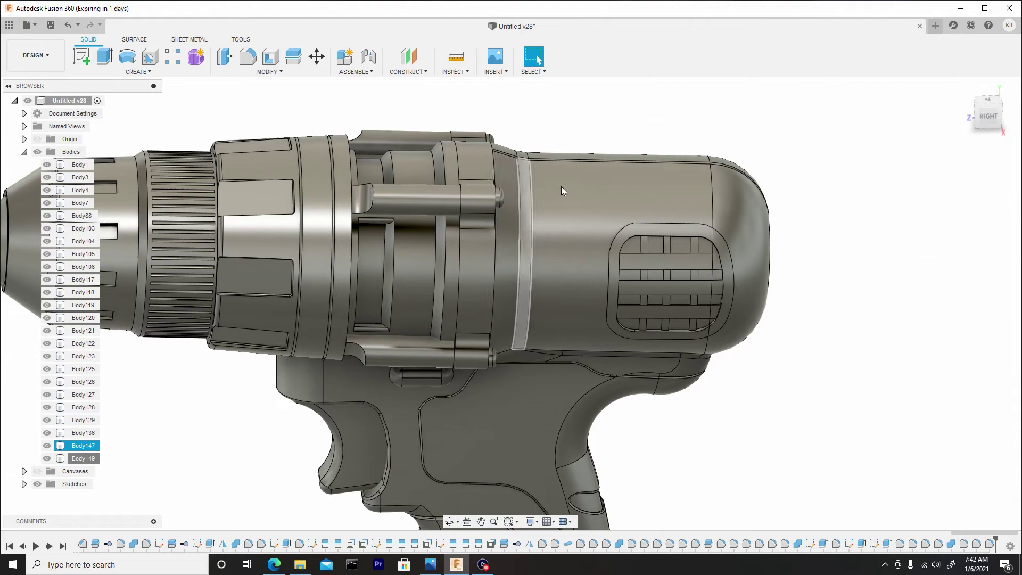
Combine the main drill housing as target with the adjoining collar in front of the motor section as tool body, using Join
middle_click_drag(561, 186, 502, 163, "shift")
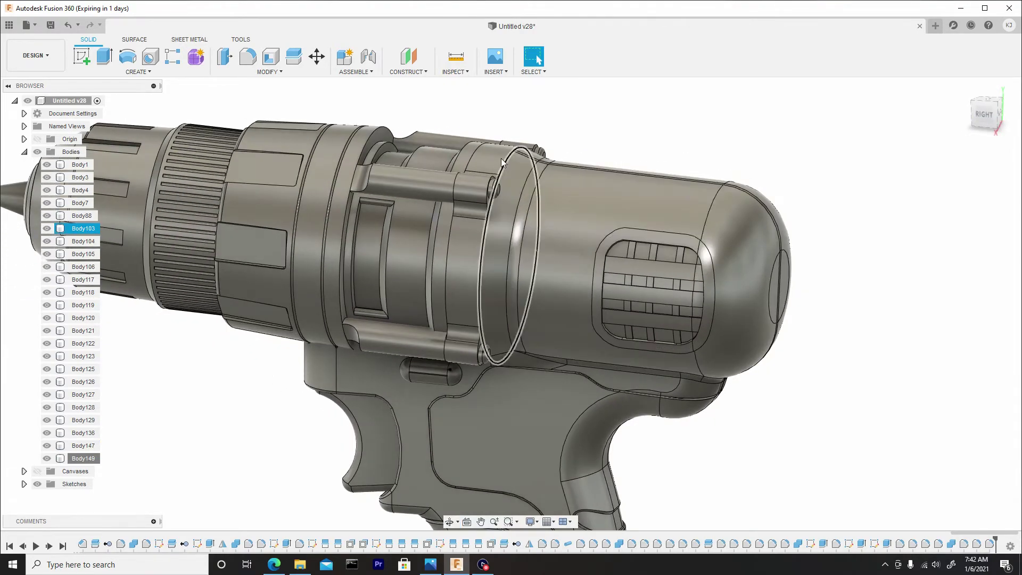
left_click(277, 72)
left_click(251, 150)
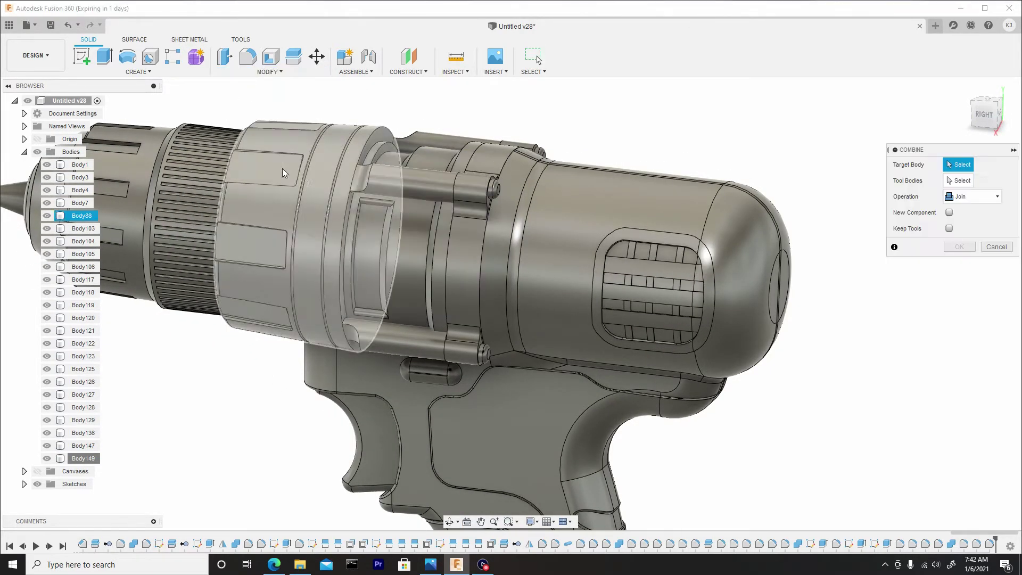
left_click(585, 202)
scroll(513, 255, "down", 5)
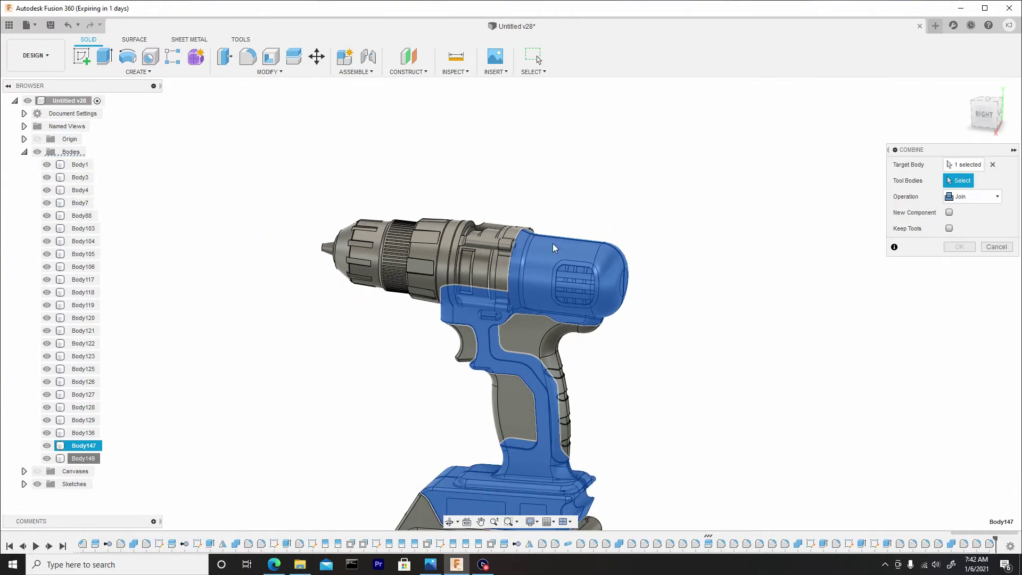
scroll(506, 268, "up", 10)
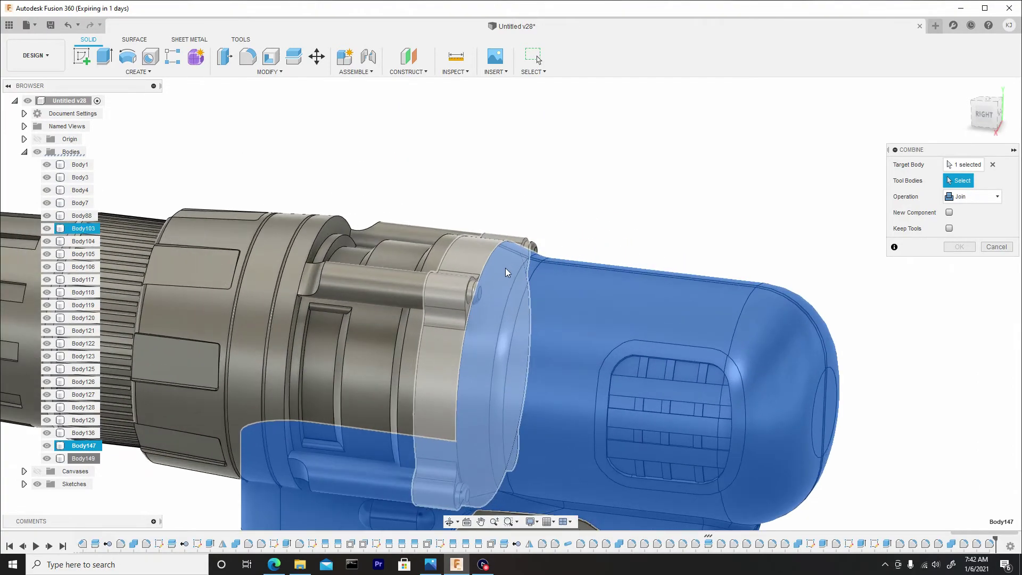
left_click(474, 251)
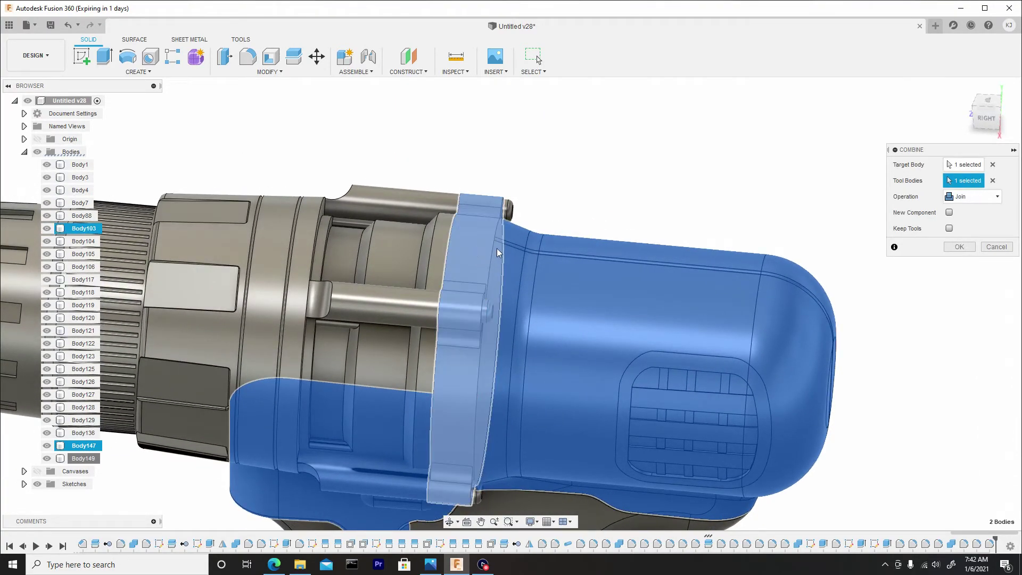
middle_click_drag(497, 248, 675, 291, "shift")
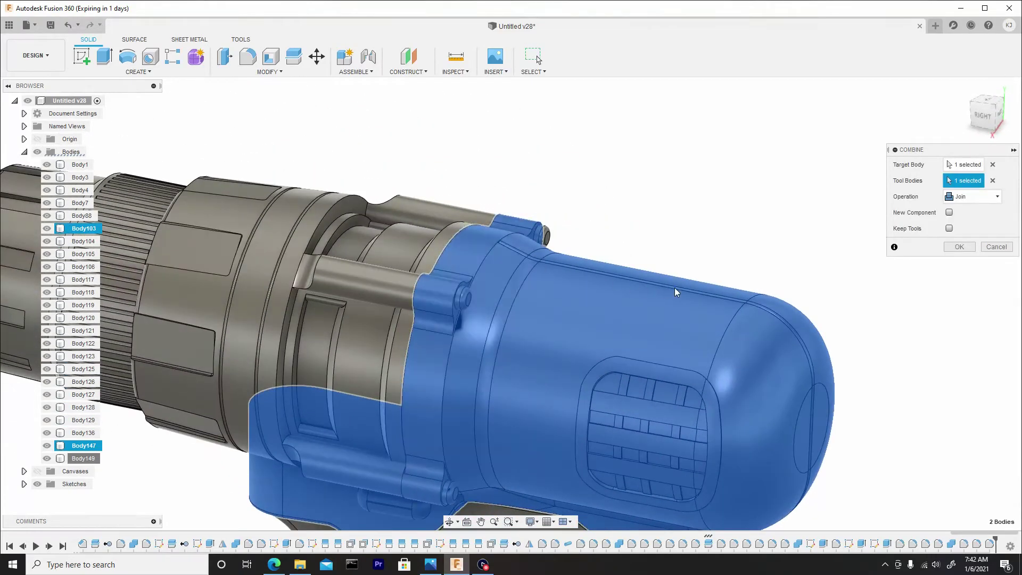
left_click(955, 248)
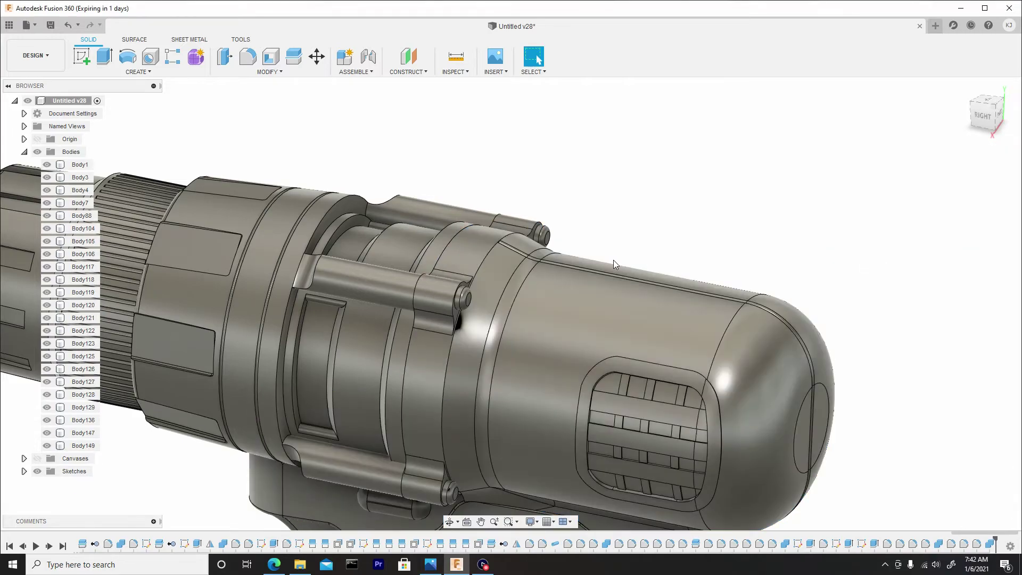
Examine the complete drill, including the joined housing, the handle and the chuck side
scroll(575, 305, "down", 5)
middle_click_drag(669, 381, 666, 236, "shift")
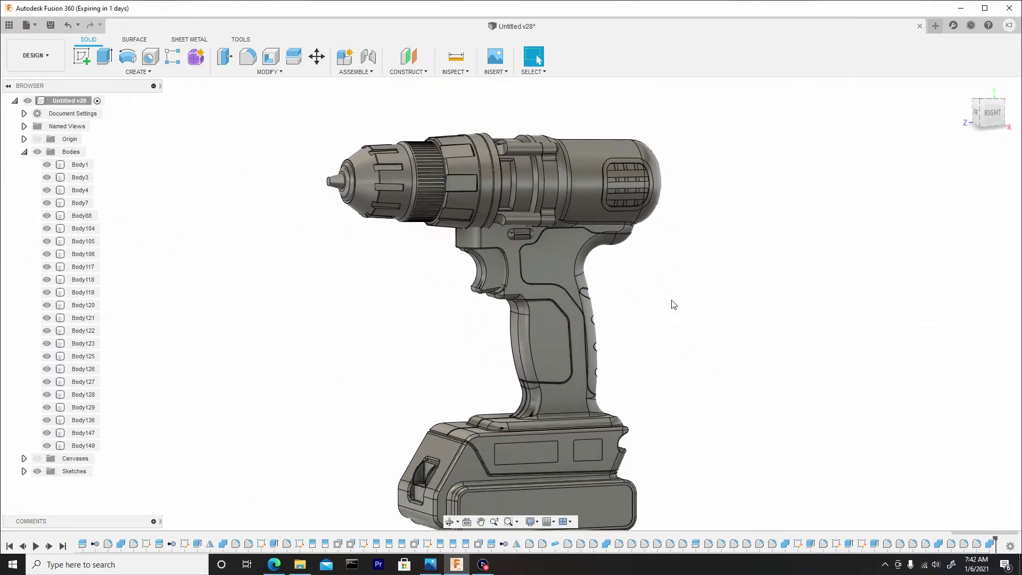
scroll(590, 394, "up", 2)
scroll(586, 347, "down", 1)
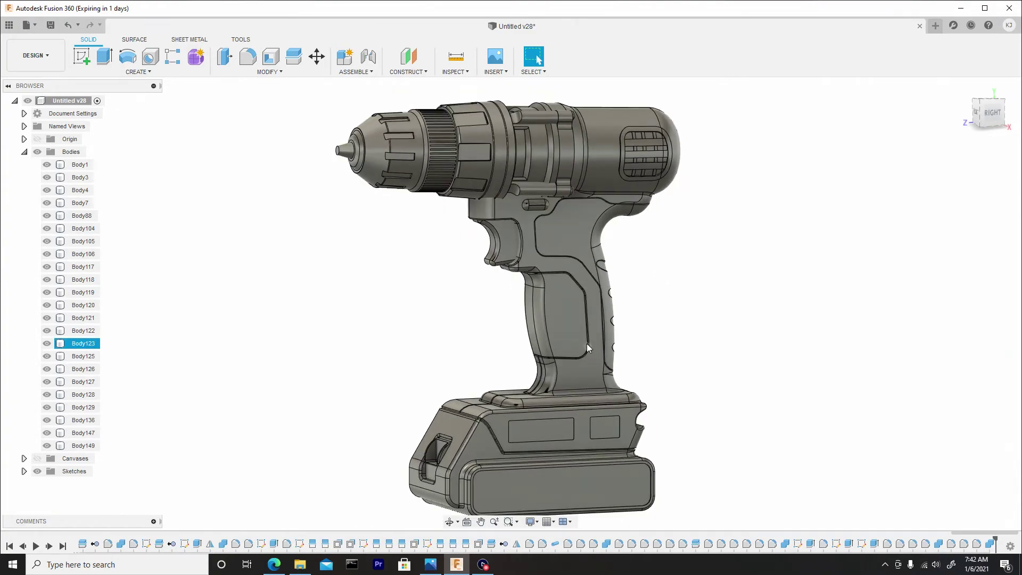
middle_click_drag(582, 377, 571, 378, "shift")
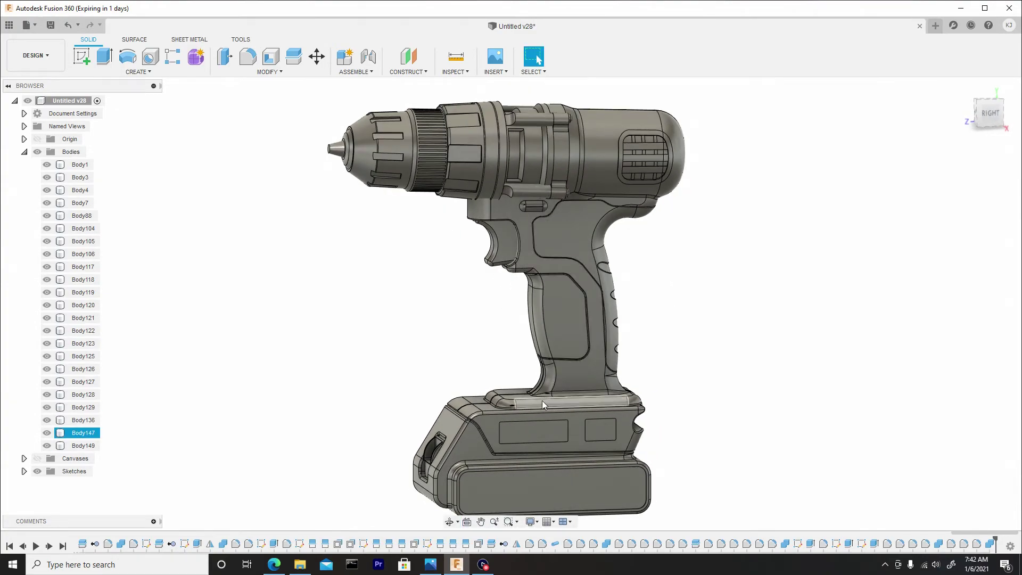
scroll(453, 322, "up", 3)
scroll(452, 321, "up", 5)
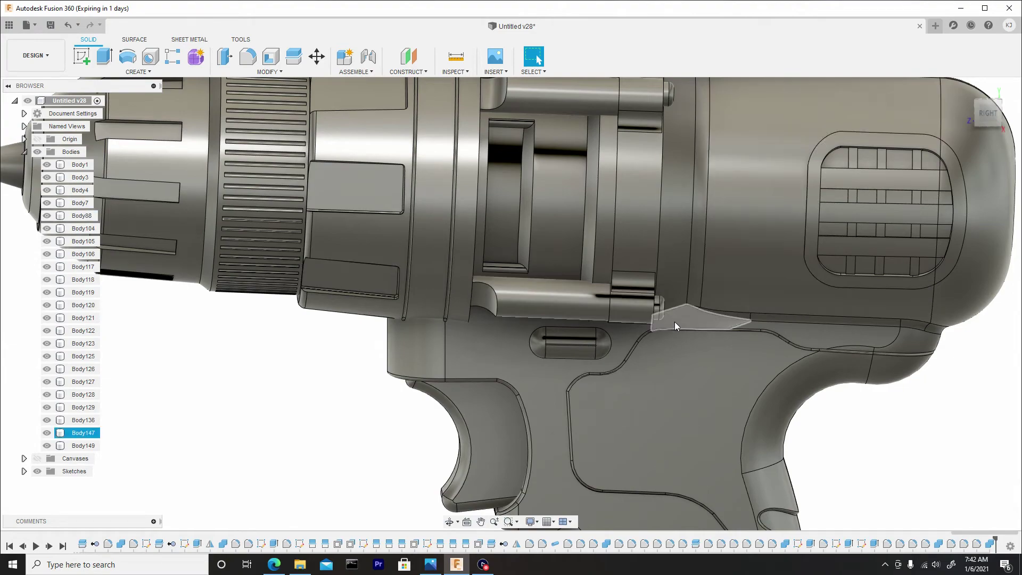
scroll(732, 332, "down", 5)
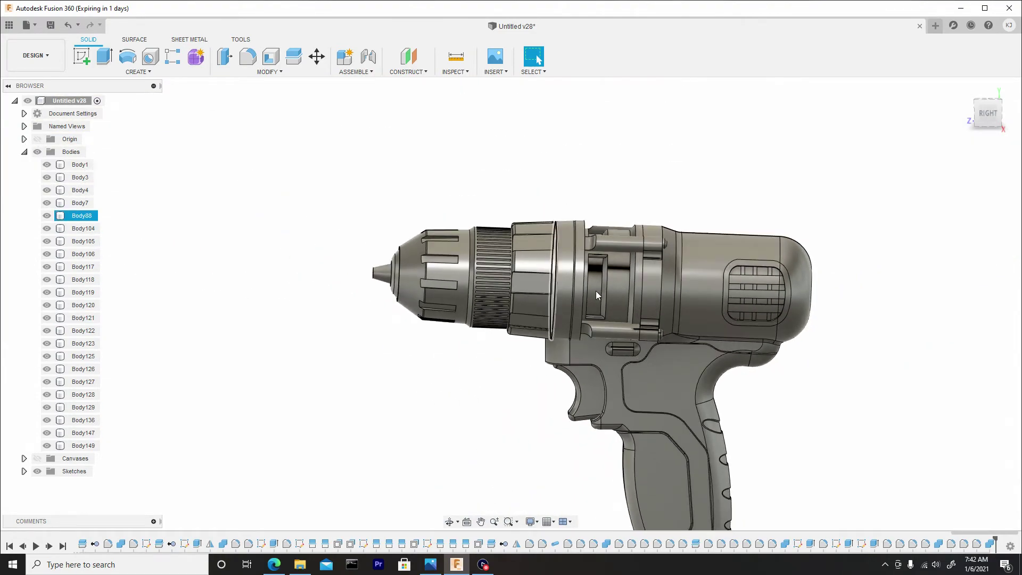
Examine the drill's side profile from the chuck and trigger down to the grip and battery base, including an angled front view
scroll(627, 443, "down", 1)
middle_click_drag(628, 443, 547, 305)
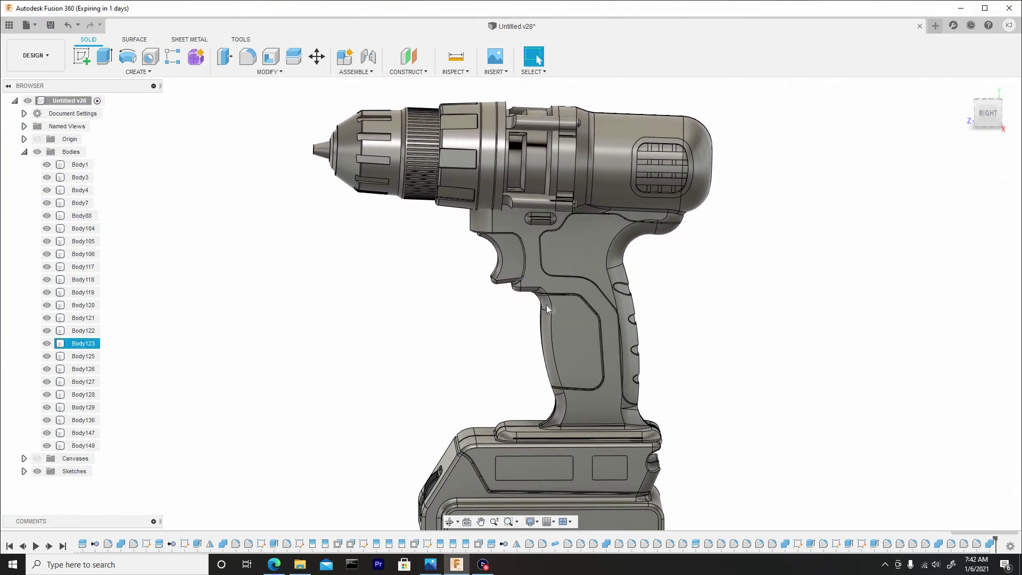
middle_click_drag(488, 248, 507, 286)
scroll(507, 287, "down", 1)
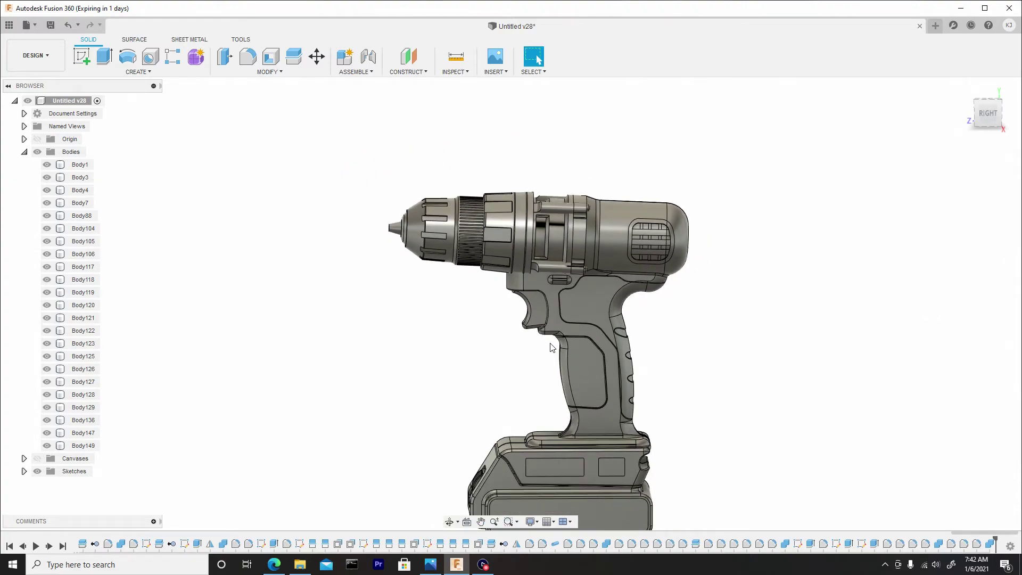
scroll(505, 294, "up", 2)
scroll(505, 294, "up", 1)
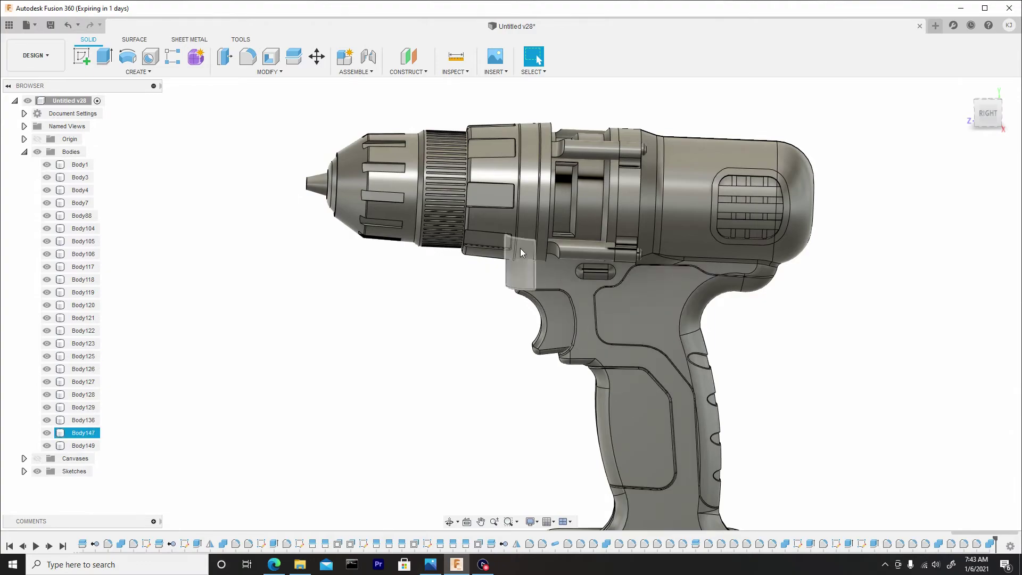
scroll(710, 398, "down", 1)
middle_click_drag(709, 397, 694, 220)
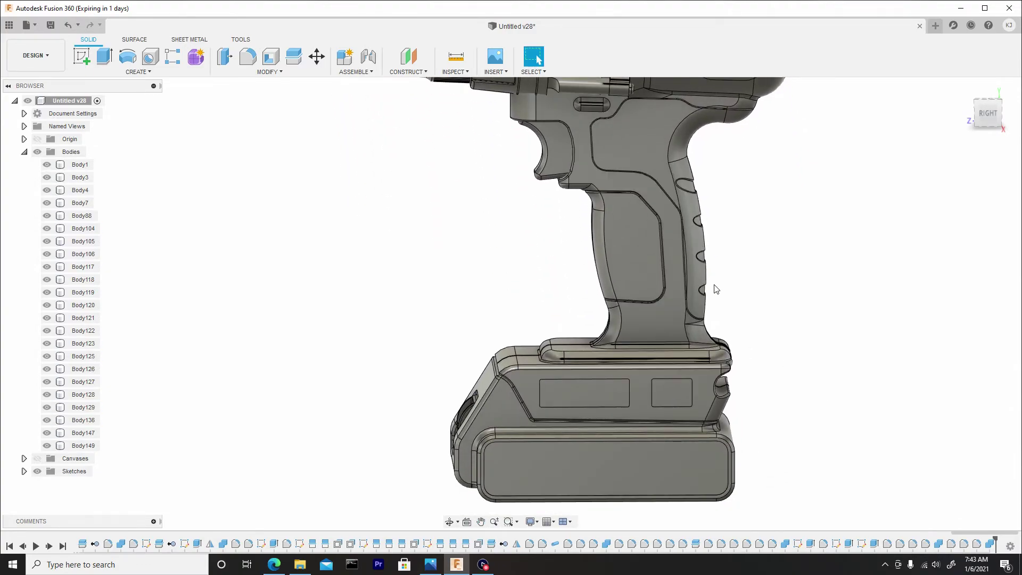
middle_click_drag(713, 290, 637, 350)
scroll(649, 372, "down", 3)
middle_click_drag(580, 333, 642, 331, "shift")
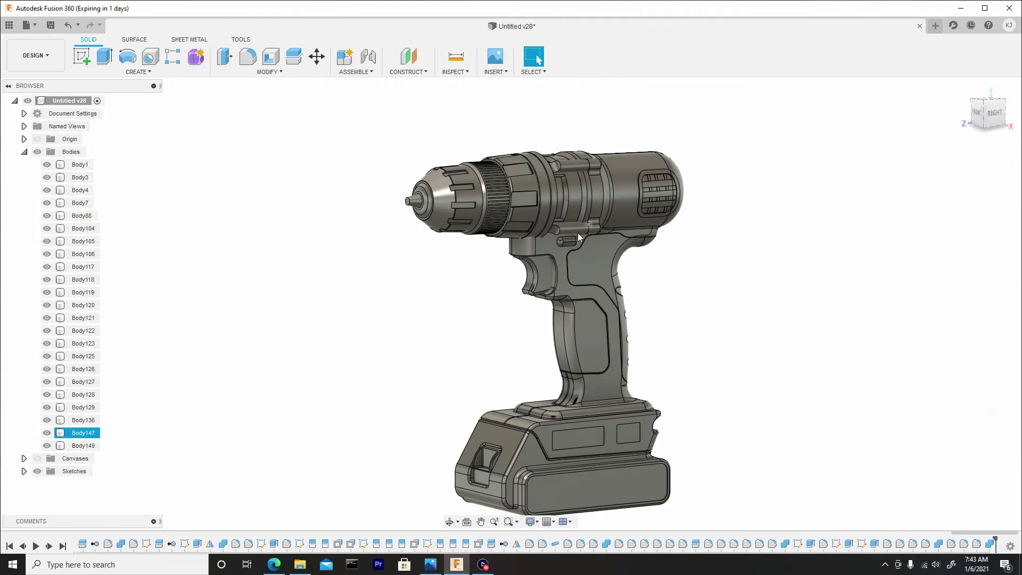
mouse_move(669, 254)
middle_mouse_down("shift")
mouse_move(535, 250)
mouse_move(662, 262)
middle_mouse_up("shift")
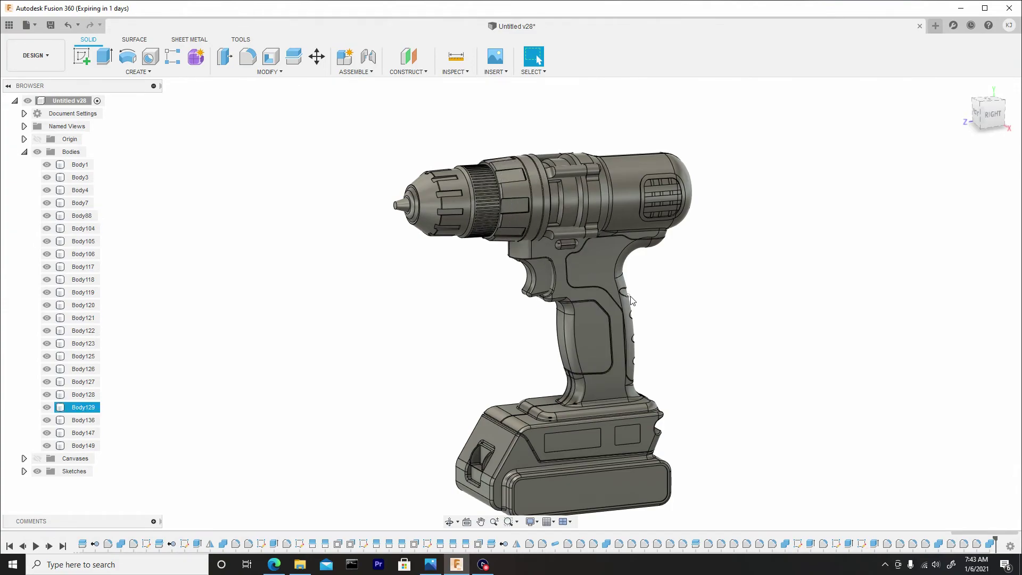
scroll(601, 267, "up", 5)
scroll(606, 278, "down", 6)
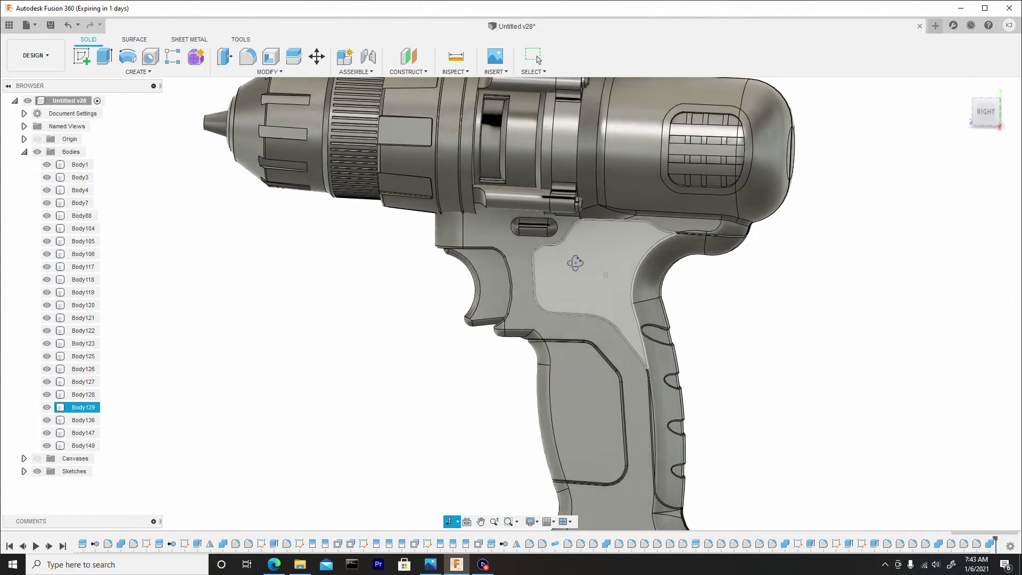
Fillet the circular front edge of the tapered tip protruding from the chuck with a radius of about 0.022 mm
middle_click_drag(685, 380, 671, 330)
scroll(488, 165, "up", 5)
scroll(488, 165, "up", 3)
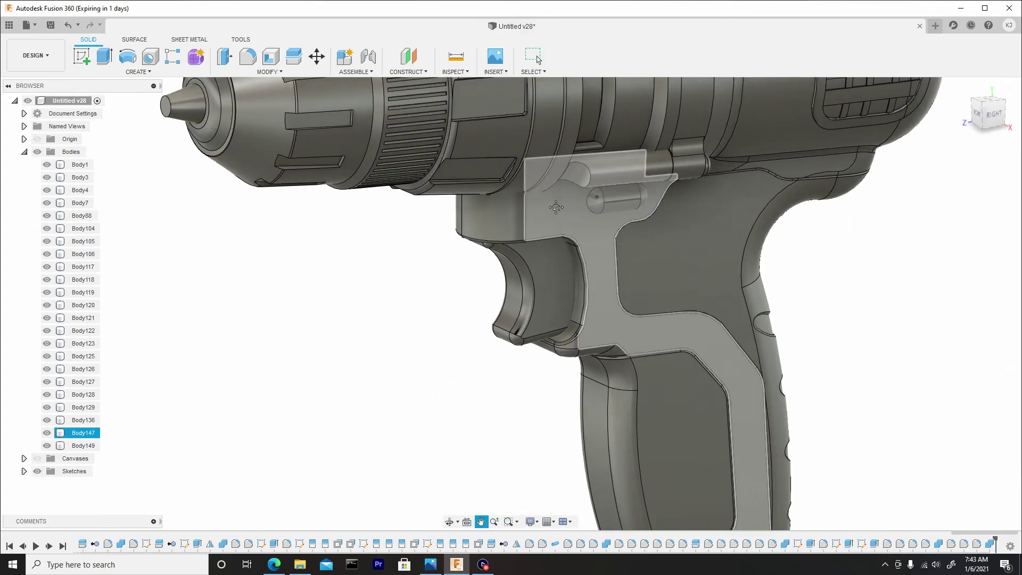
middle_click_drag(555, 208, 538, 304)
middle_click_drag(395, 244, 582, 263)
scroll(323, 187, "up", 5)
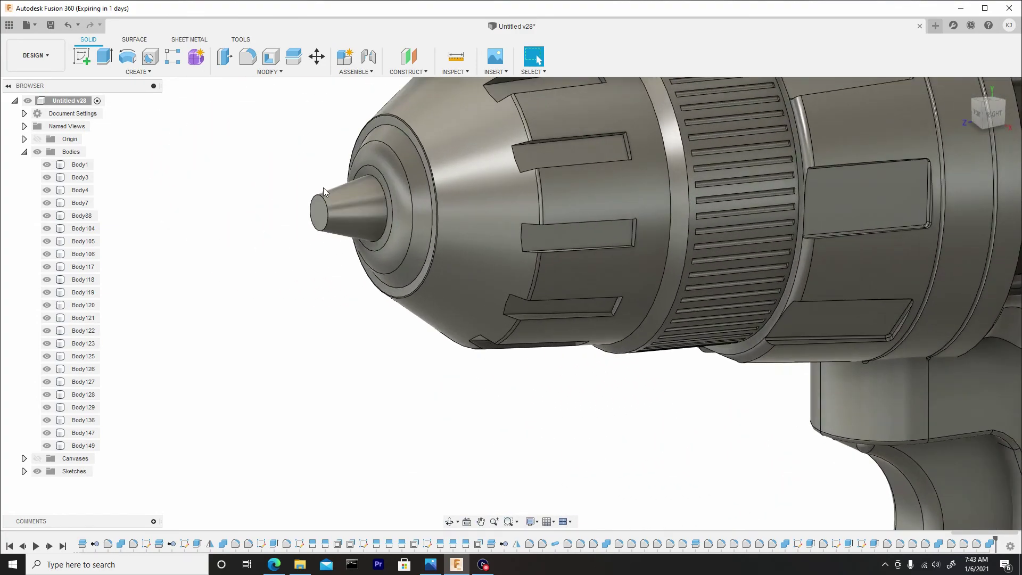
key("f")
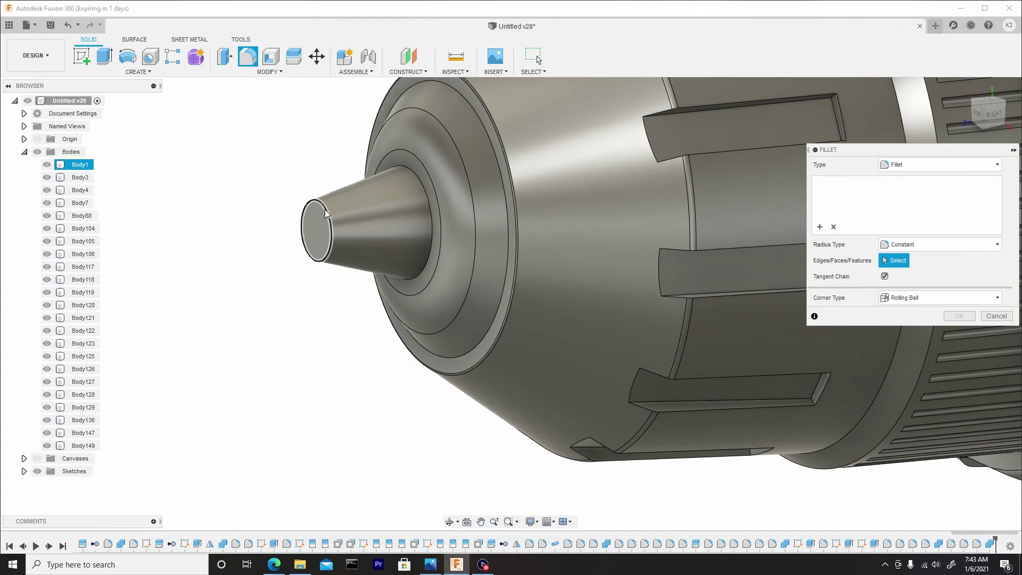
scroll(325, 209, "up", 3)
left_click(323, 203)
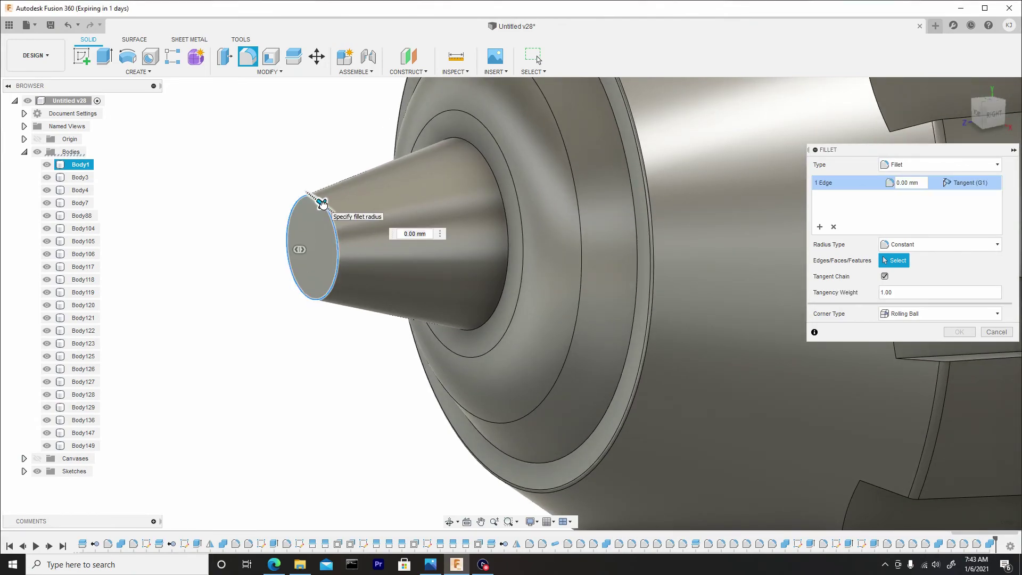
left_click_drag(322, 203, 325, 205)
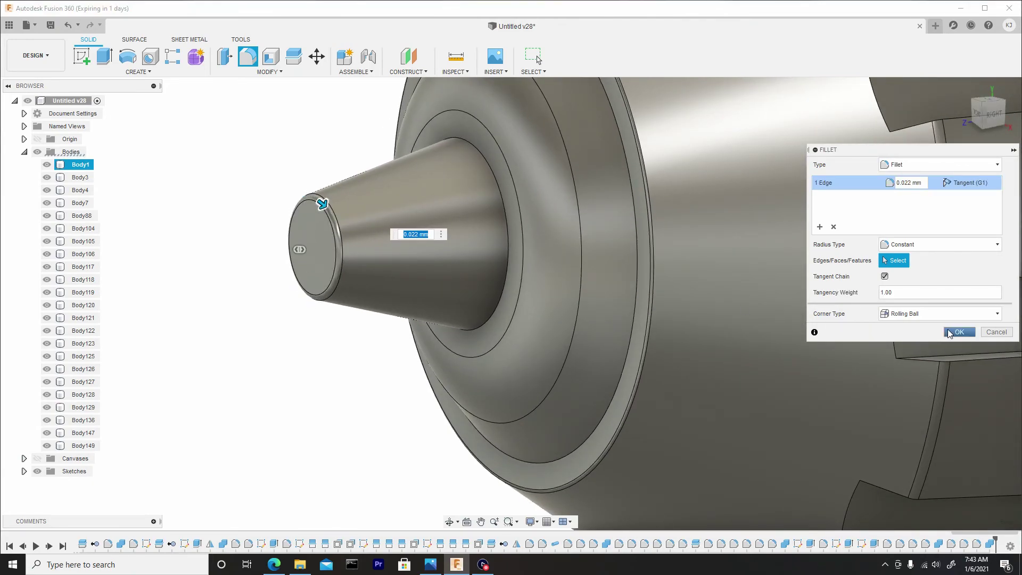
left_click(959, 332)
Examine the drill from the filleted chuck tip back to the rear motor housing, ribbed grip and battery base
scroll(542, 313, "down", 6)
scroll(535, 324, "down", 3)
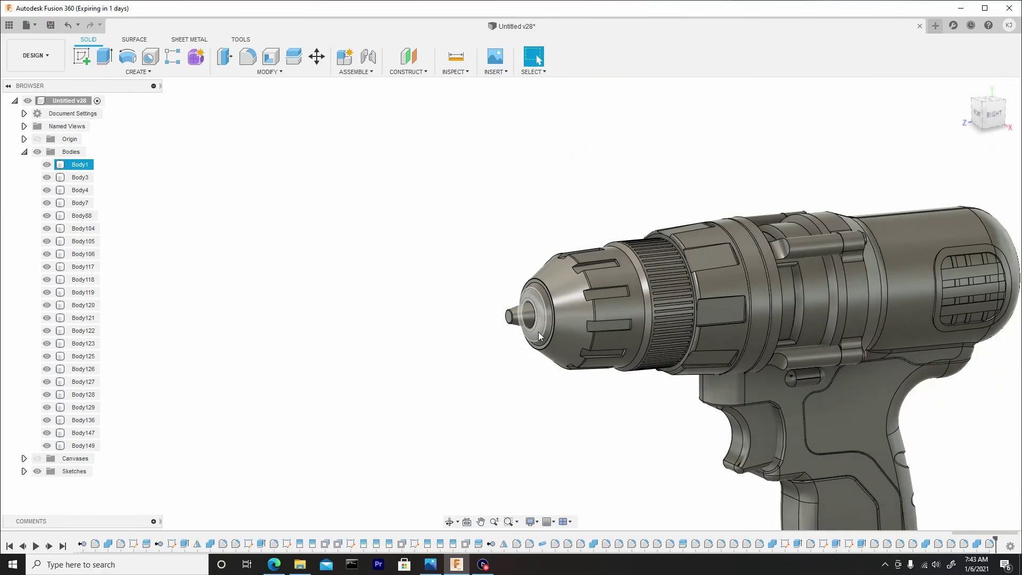
scroll(622, 263, "up", 5)
middle_click_drag(733, 263, 693, 256, "shift")
scroll(687, 276, "down", 5)
scroll(621, 257, "down", 2)
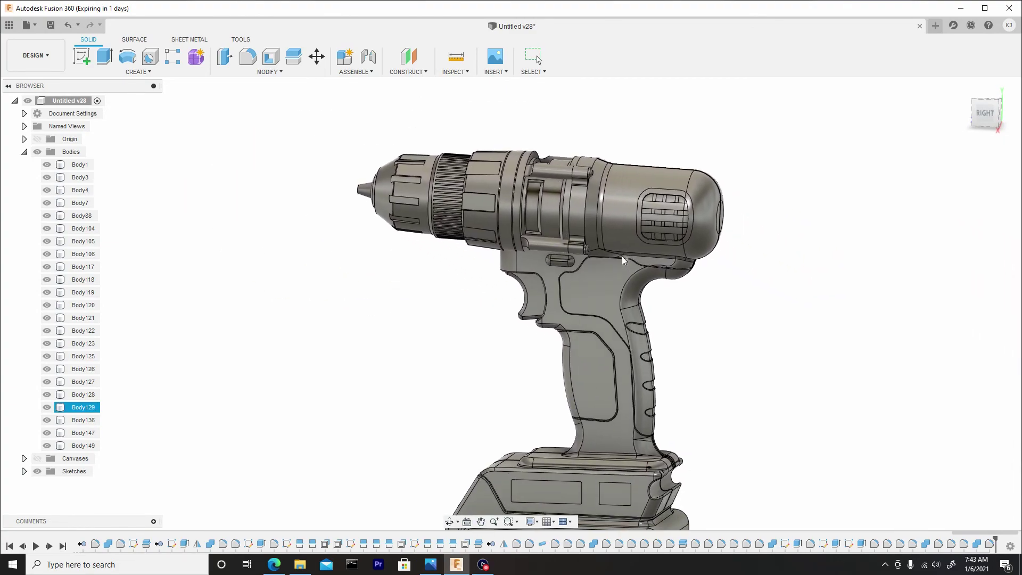
scroll(640, 282, "down", 3)
middle_click_drag(640, 282, 601, 280, "shift")
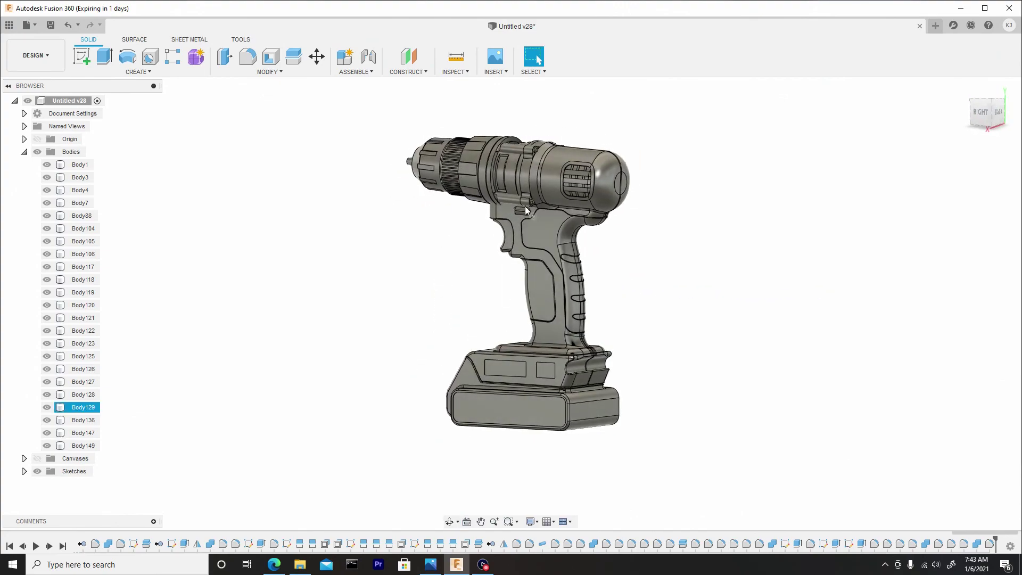
scroll(479, 173, "up", 3)
scroll(638, 290, "down", 2)
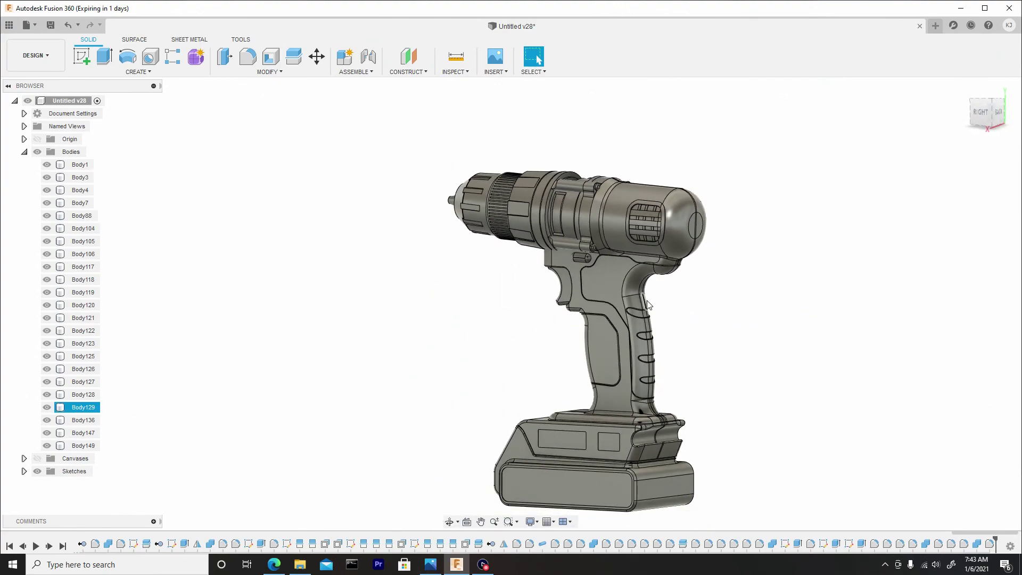